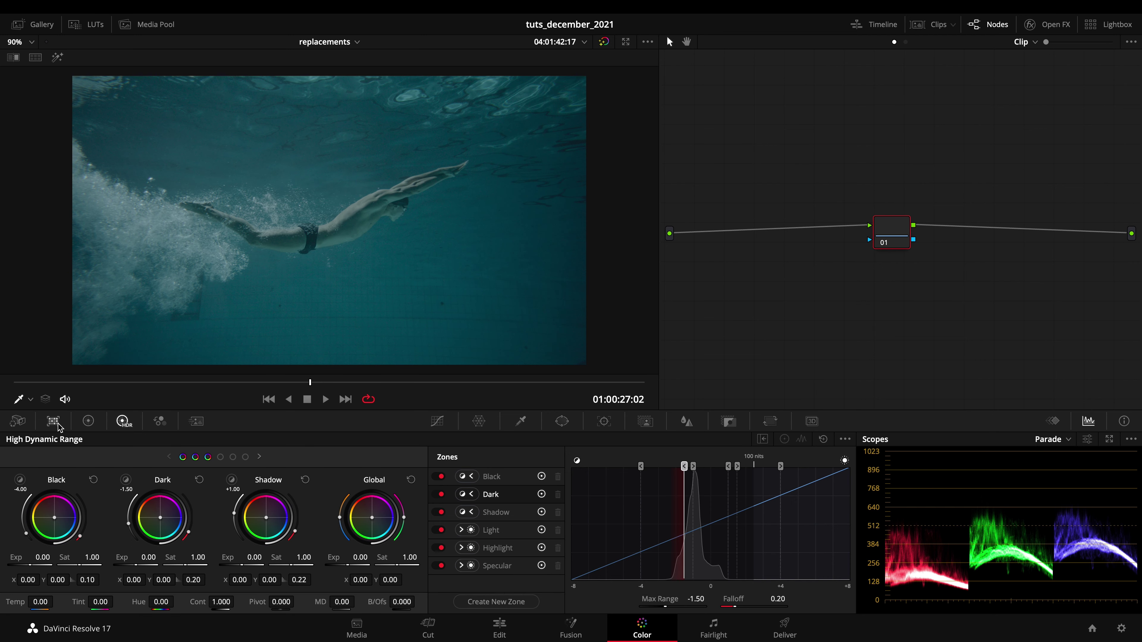
Switch to the primary wheels, reposition node 01 and zoom the viewer over the swimmer clip.
click(88, 420)
mouse_move(888, 247)
mouse_down()
mouse_move(910, 204)
mouse_move(945, 274)
mouse_move(924, 223)
mouse_move(902, 236)
mouse_up()
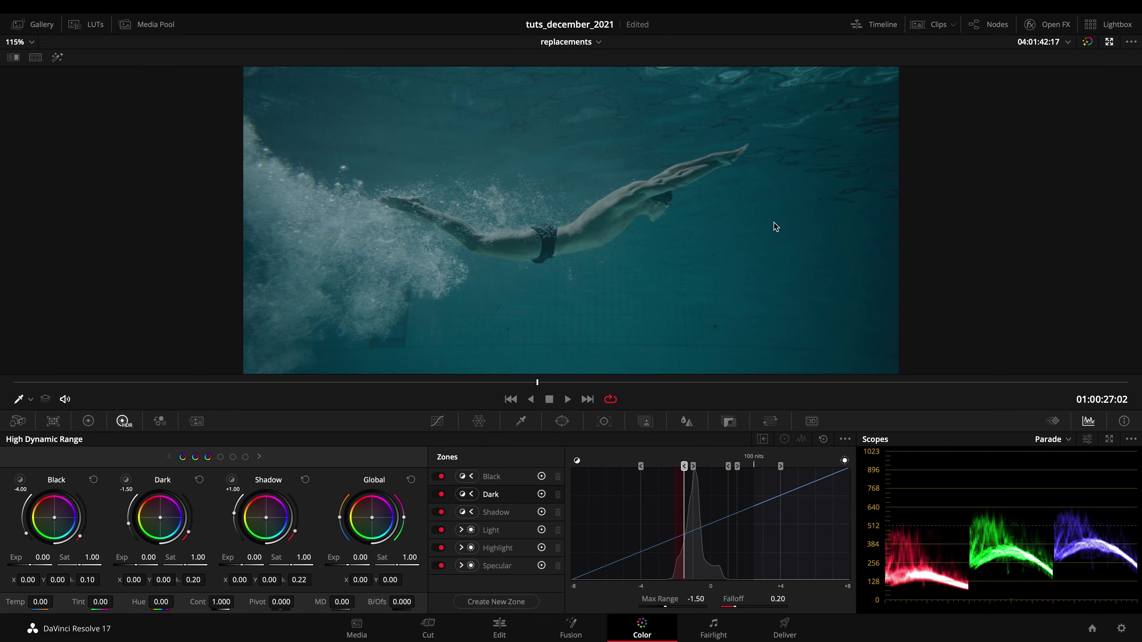
scroll(773, 222, down, 6)
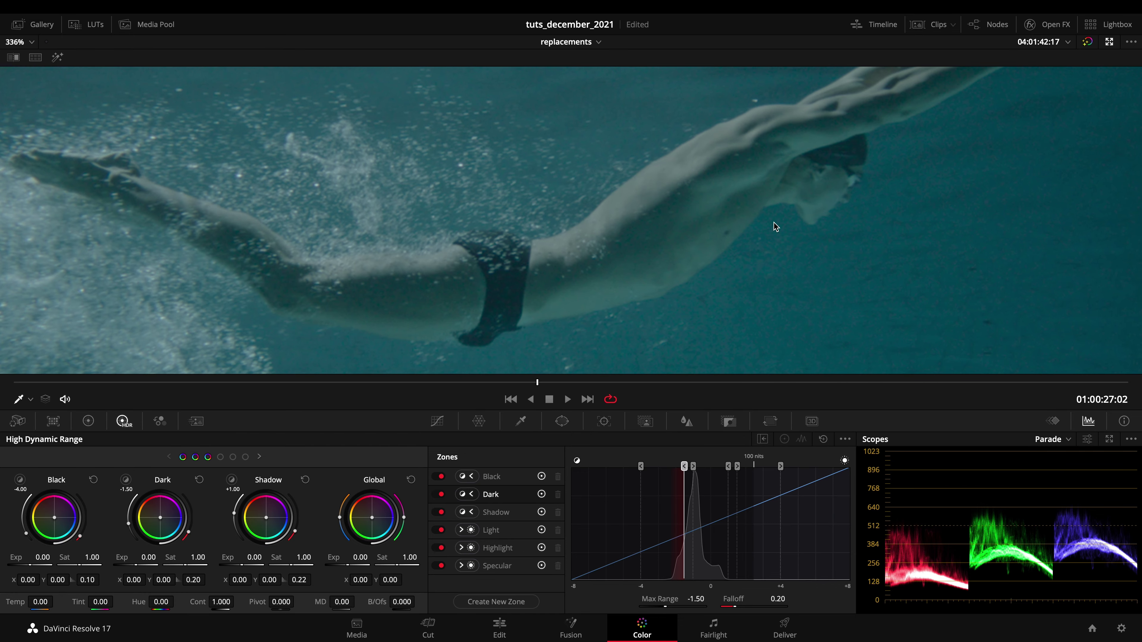
scroll(773, 222, up, 1)
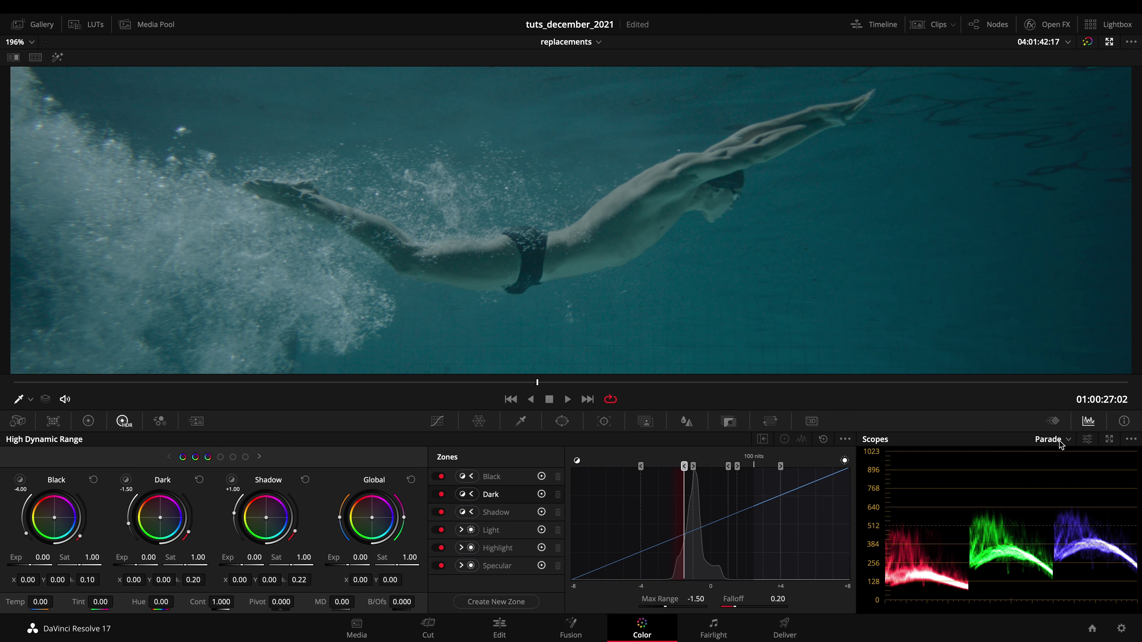
In Project Settings, choose DaVinci YRGB Color Managed colour science with the DaVinci Wide Gamut preset and save.
click(1121, 628)
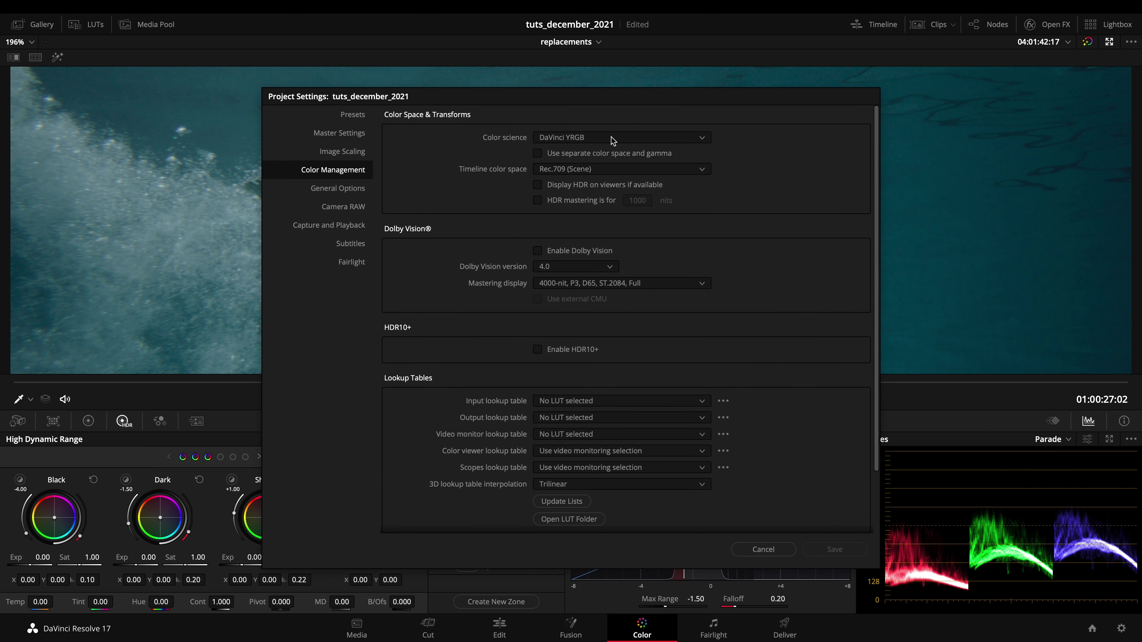
drag(657, 97, 757, 127)
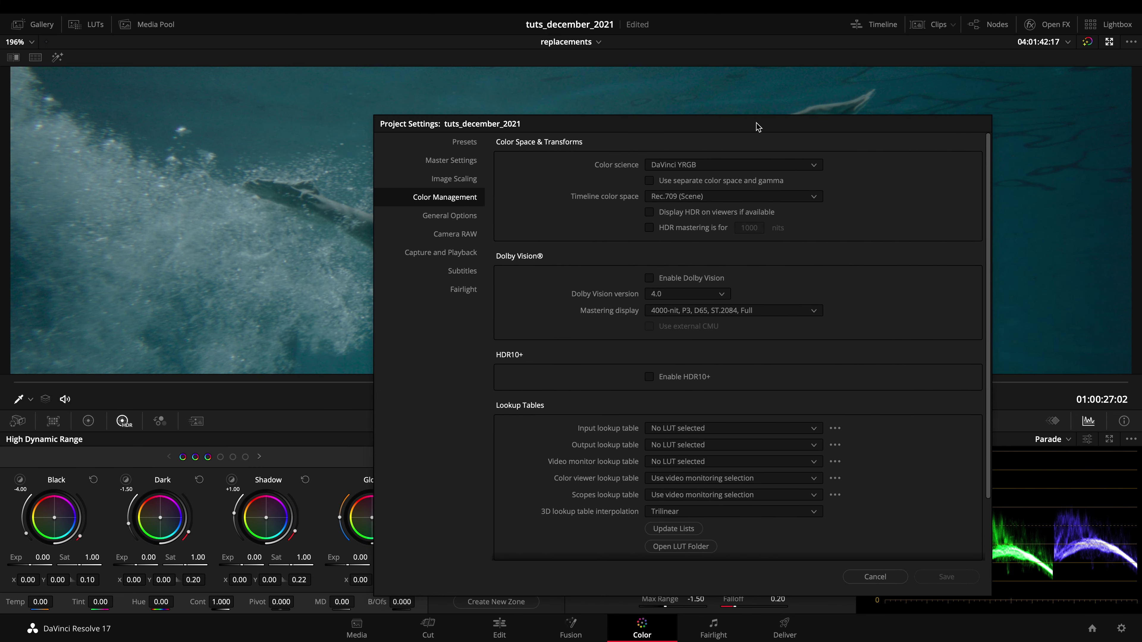
click(718, 164)
click(739, 191)
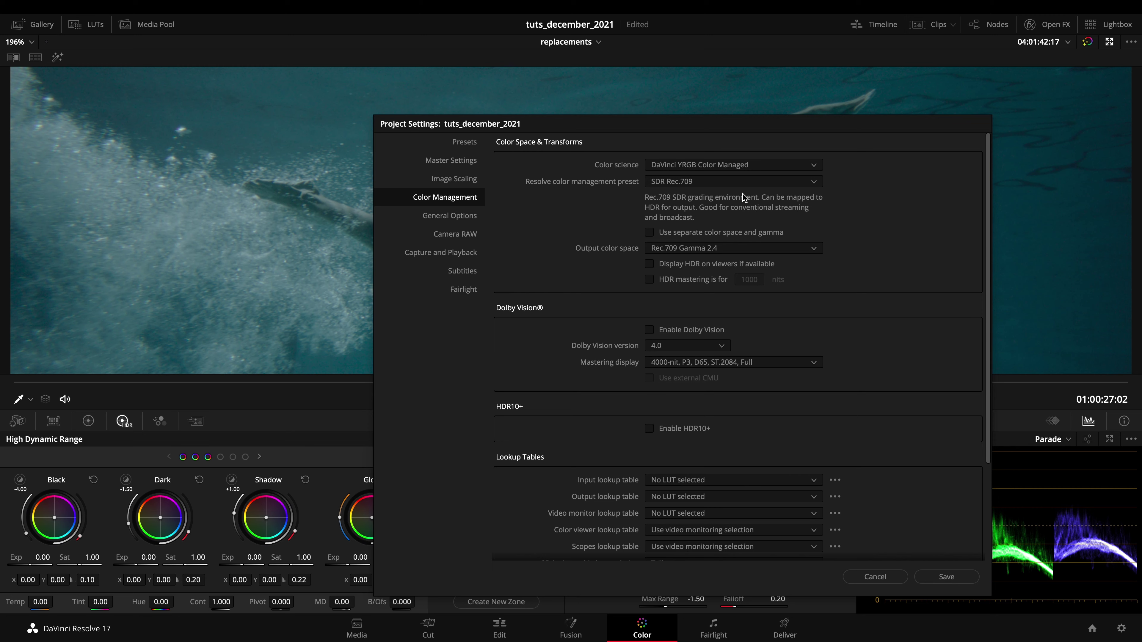
click(696, 187)
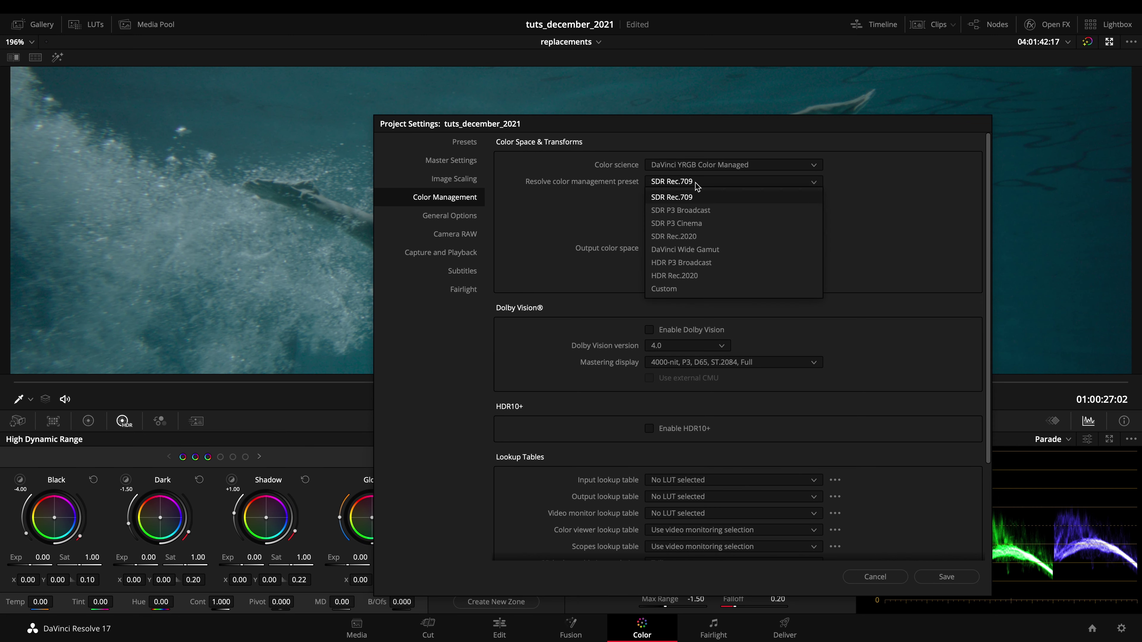
click(735, 255)
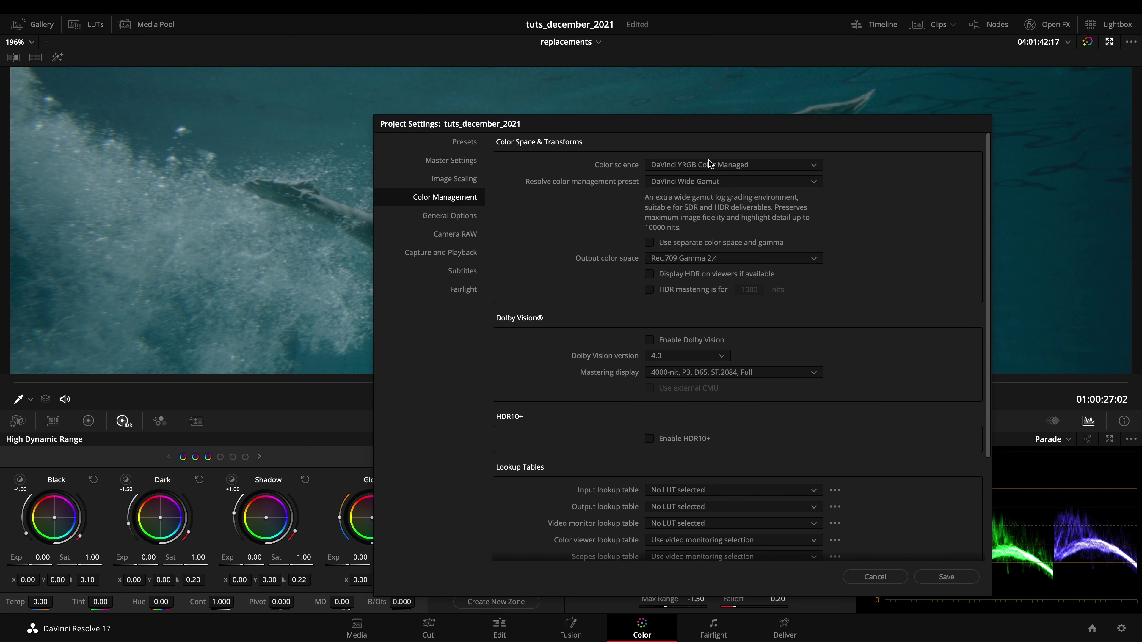
drag(699, 118, 762, 60)
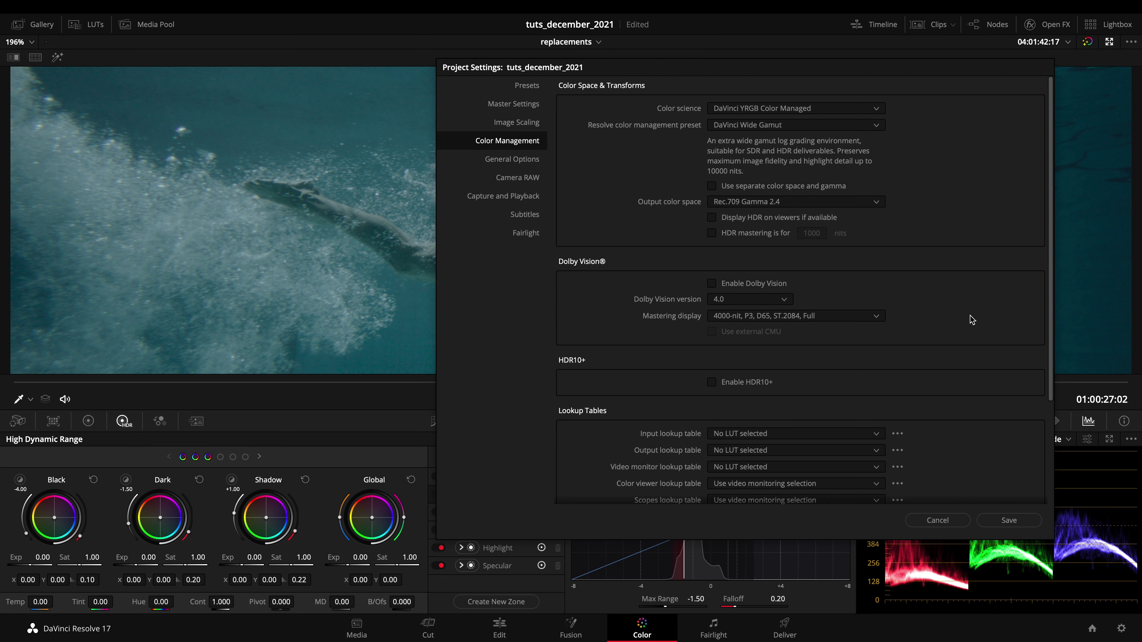
click(1029, 519)
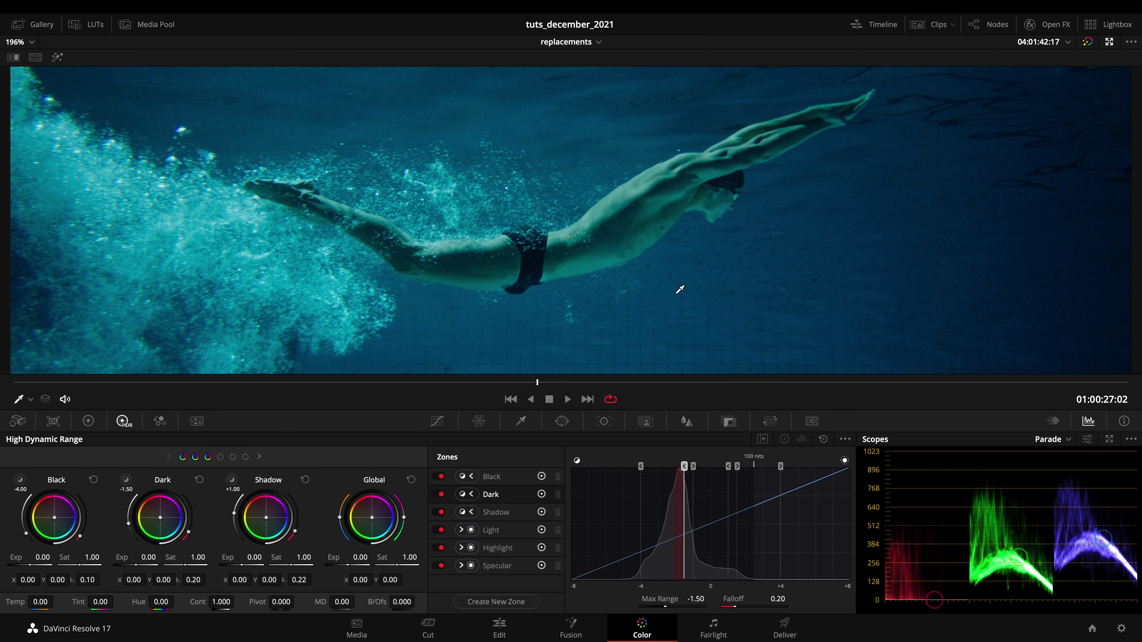
Zoom the viewer out to 127% so the full swimmer frame fits.
scroll(679, 289, down, 3)
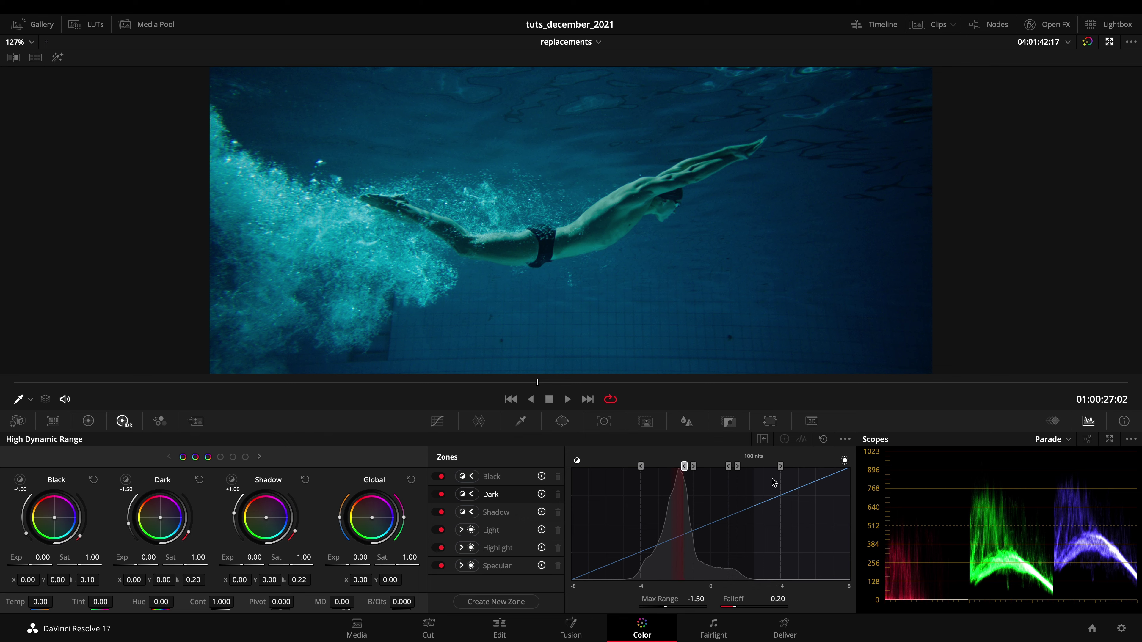
click(762, 439)
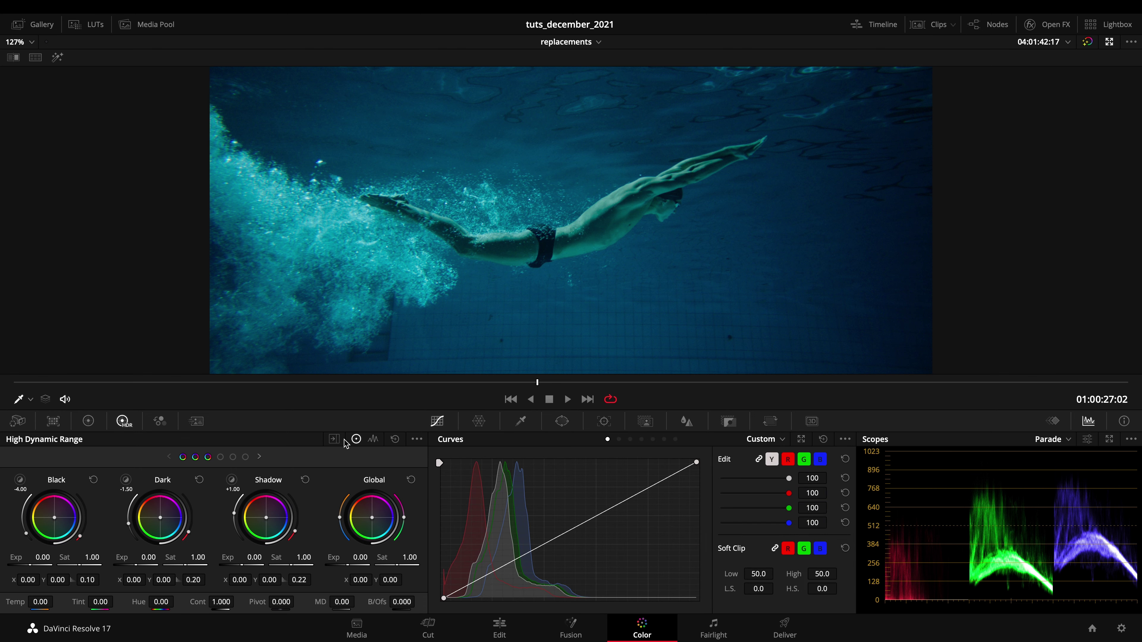
click(334, 439)
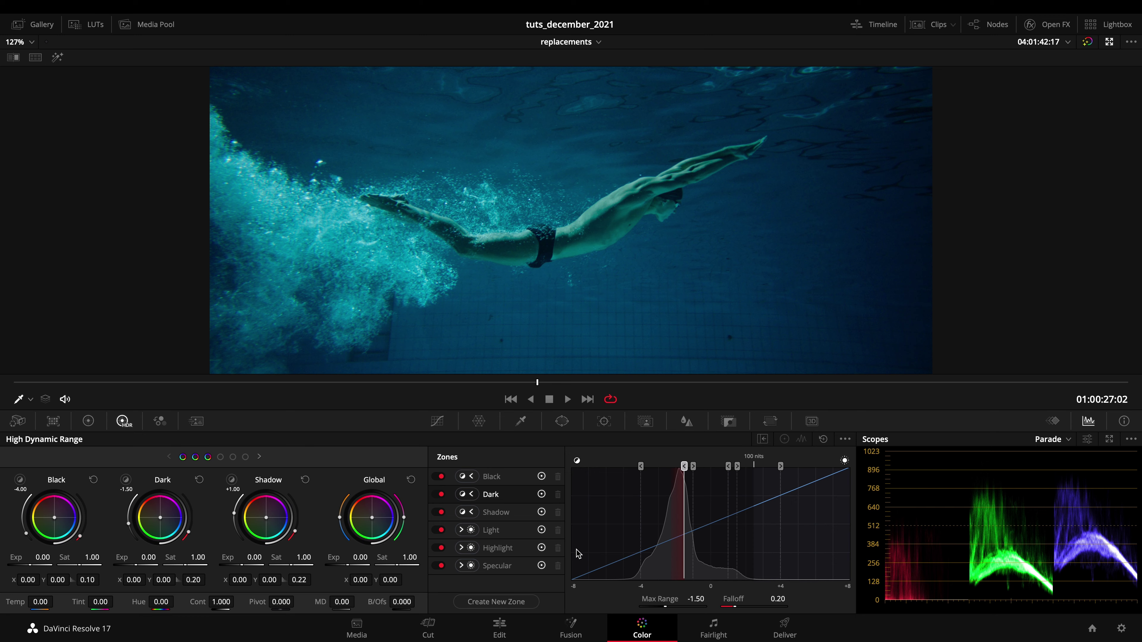
click(88, 421)
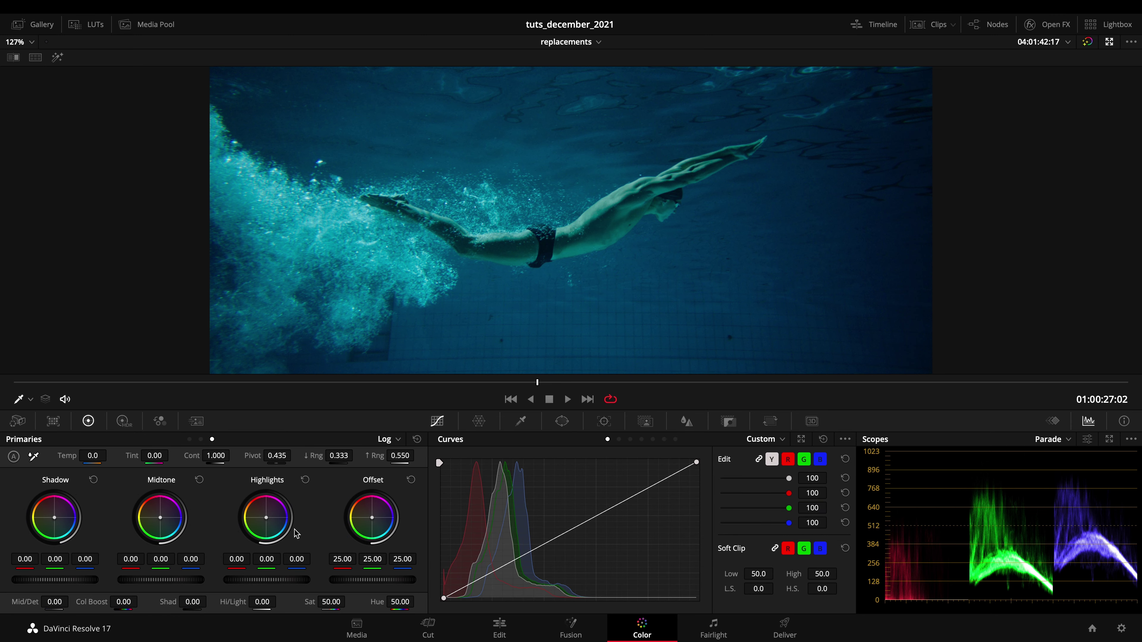
click(189, 439)
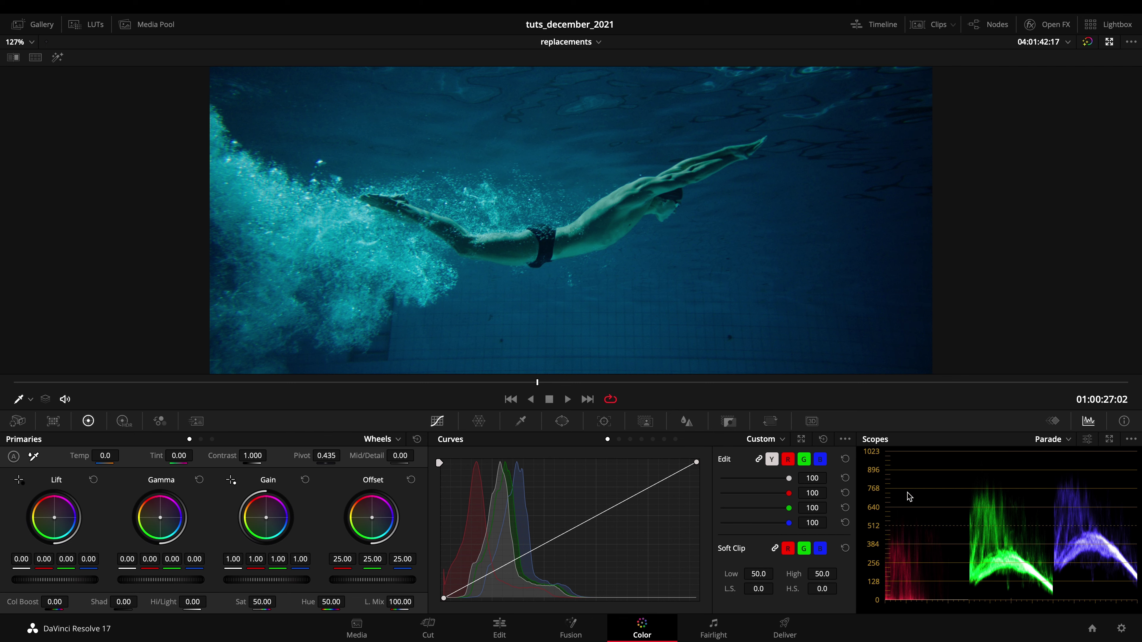
click(212, 440)
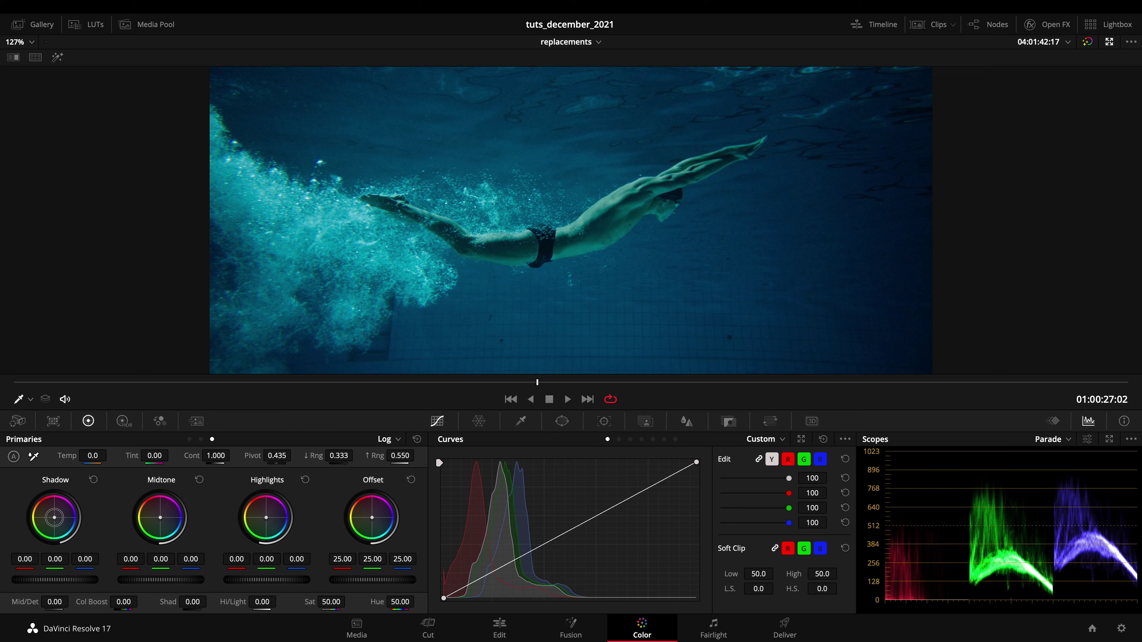
drag(54, 517, 32, 468)
drag(338, 455, 338, 455)
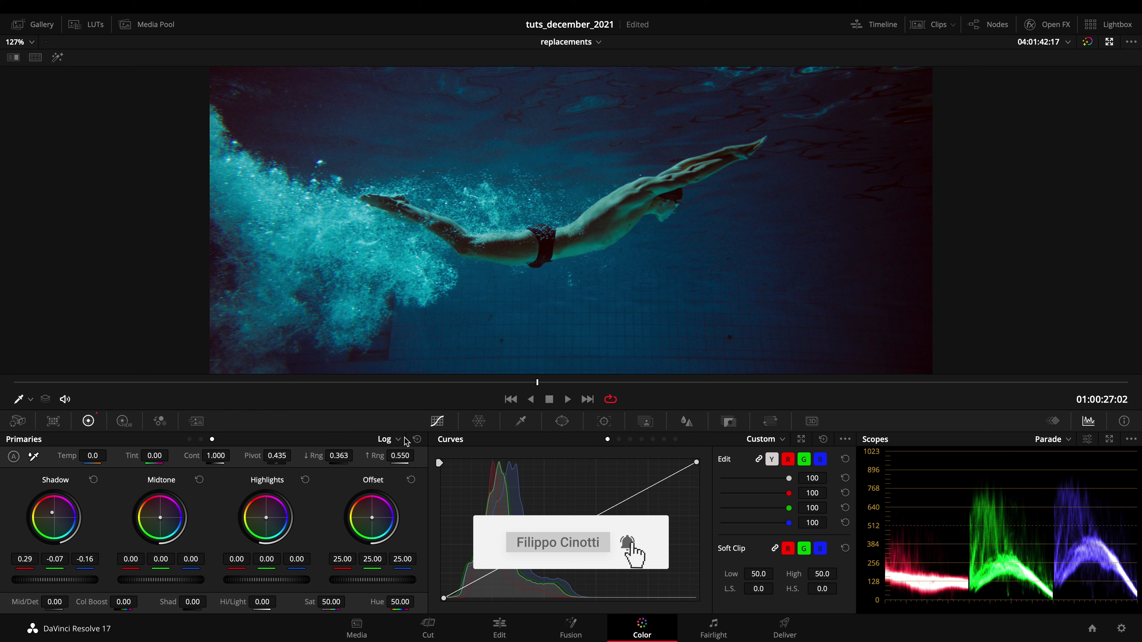
click(417, 439)
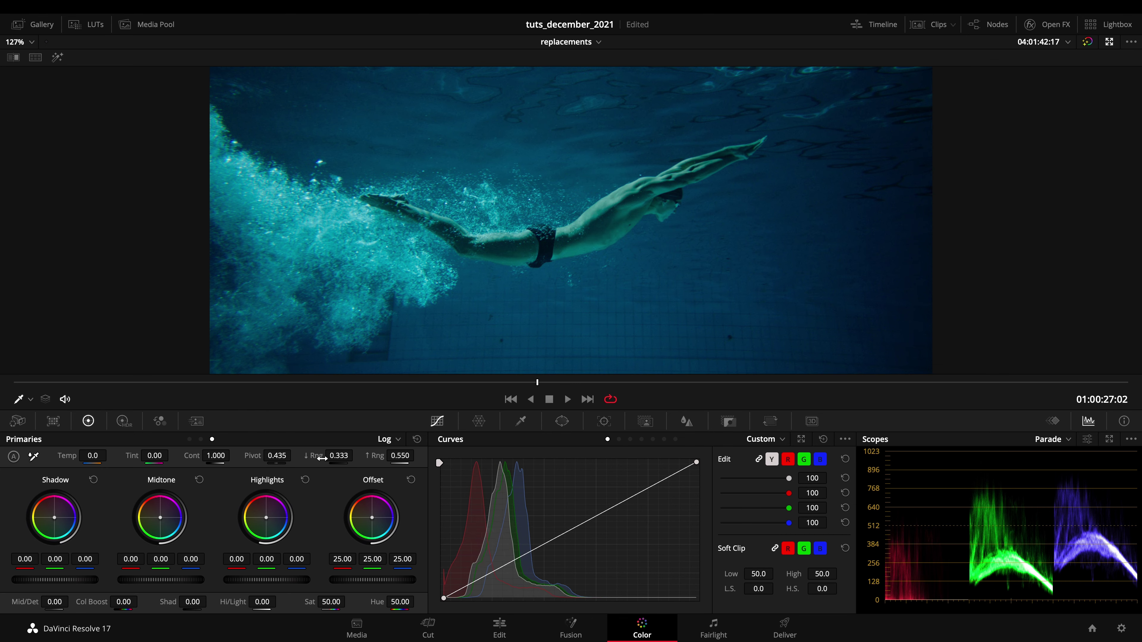
click(124, 421)
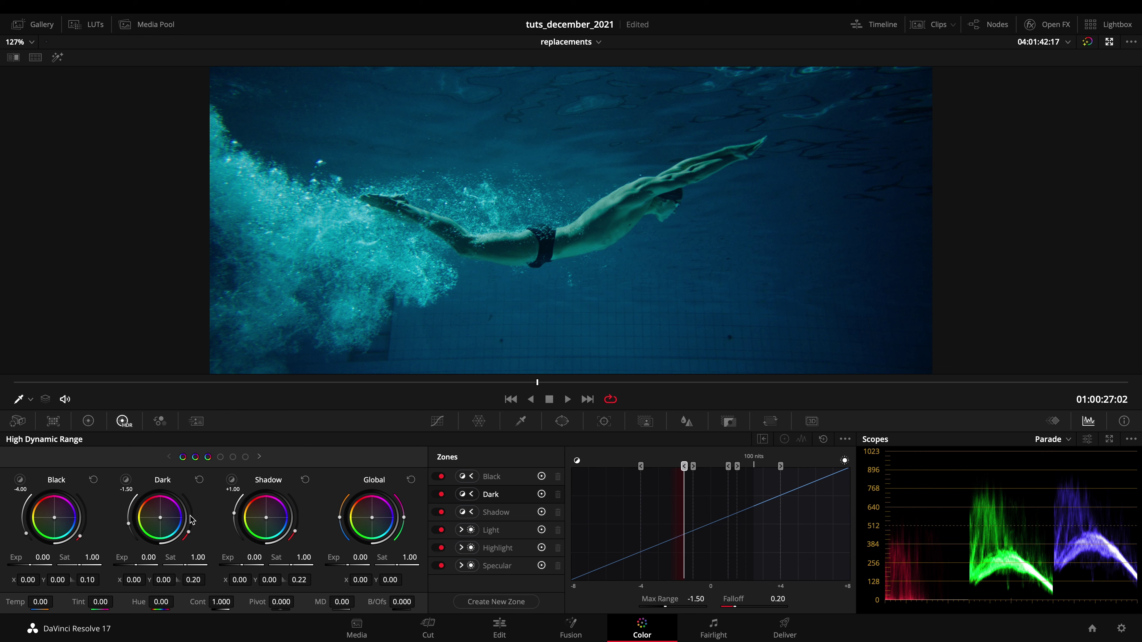
click(88, 421)
click(123, 425)
click(259, 456)
click(259, 457)
click(169, 457)
click(169, 456)
Set the HDR panel to Display Angle and Strength, then browse its options menu and close it.
click(844, 439)
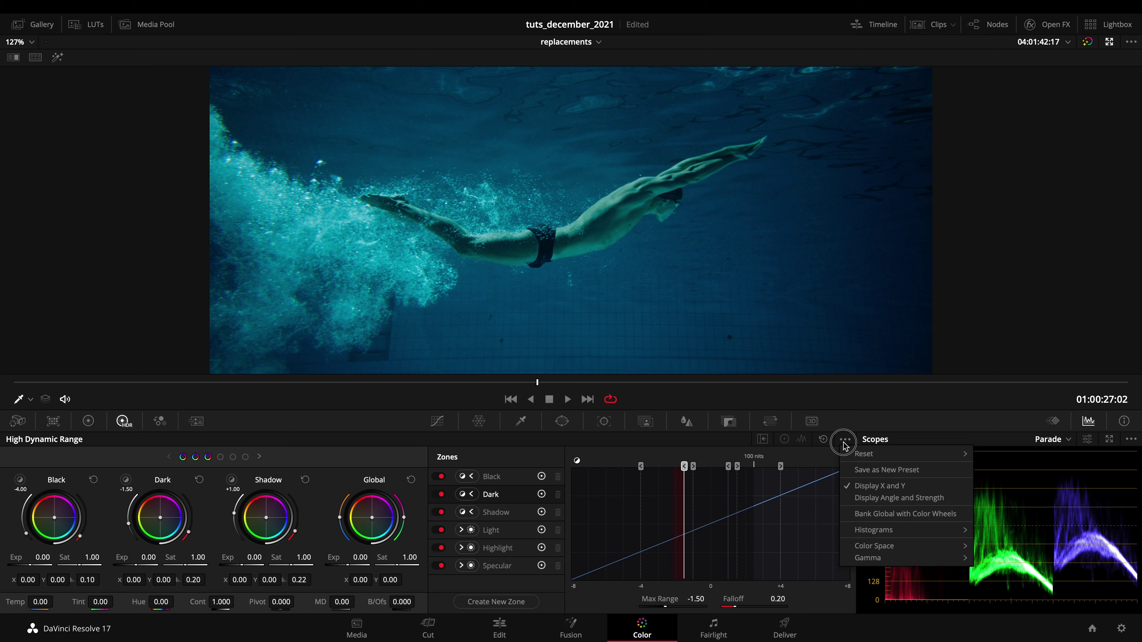
click(924, 499)
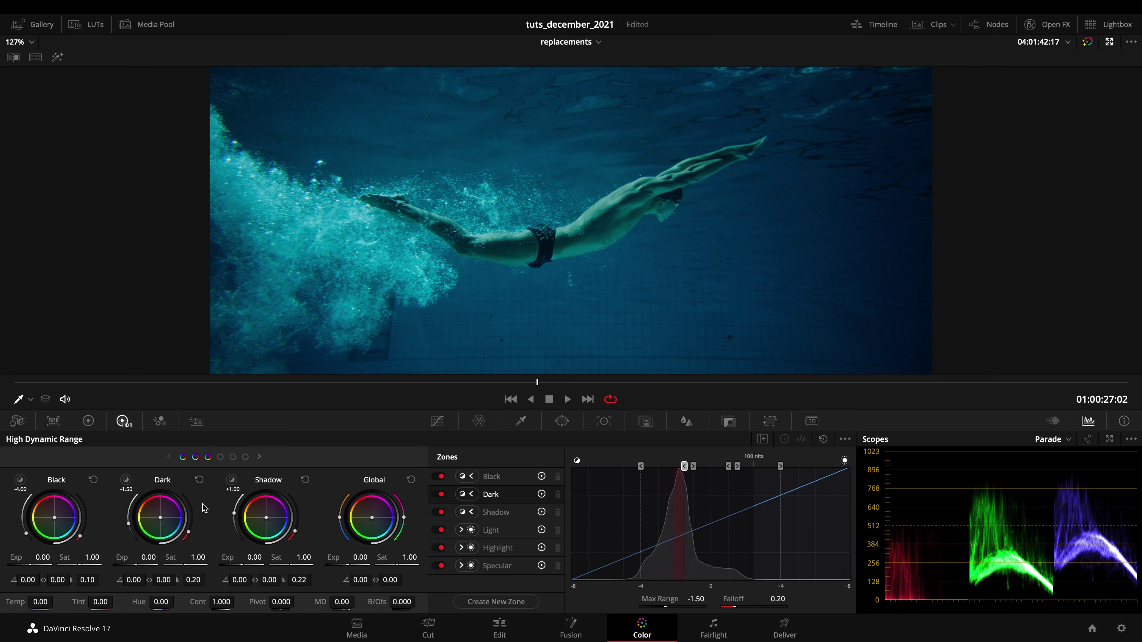
click(845, 439)
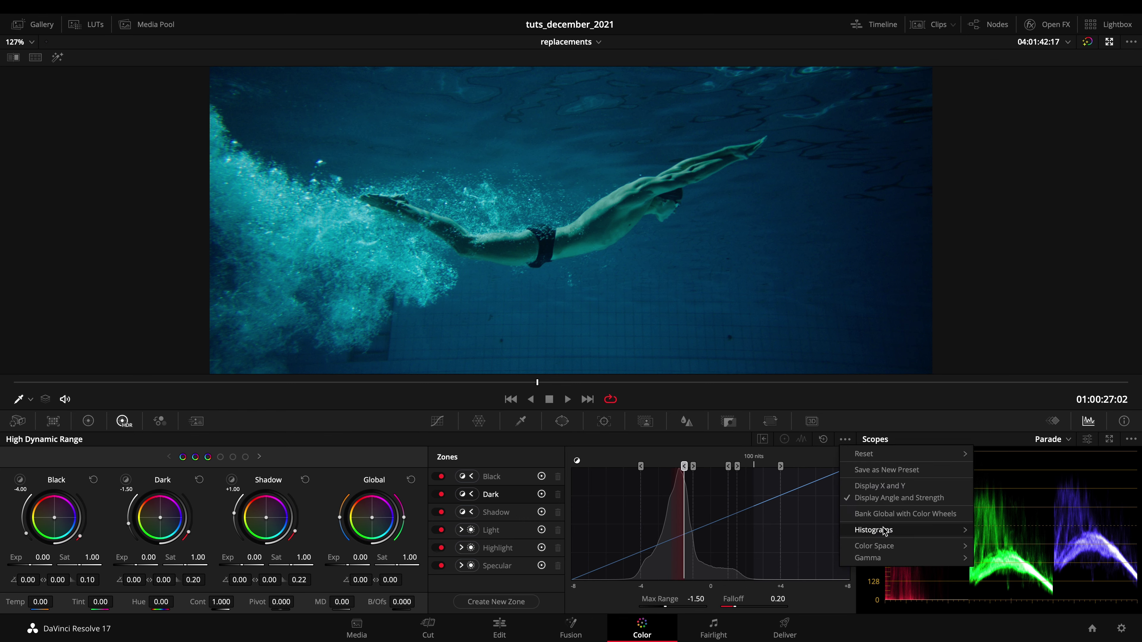
mouse_move(889, 532)
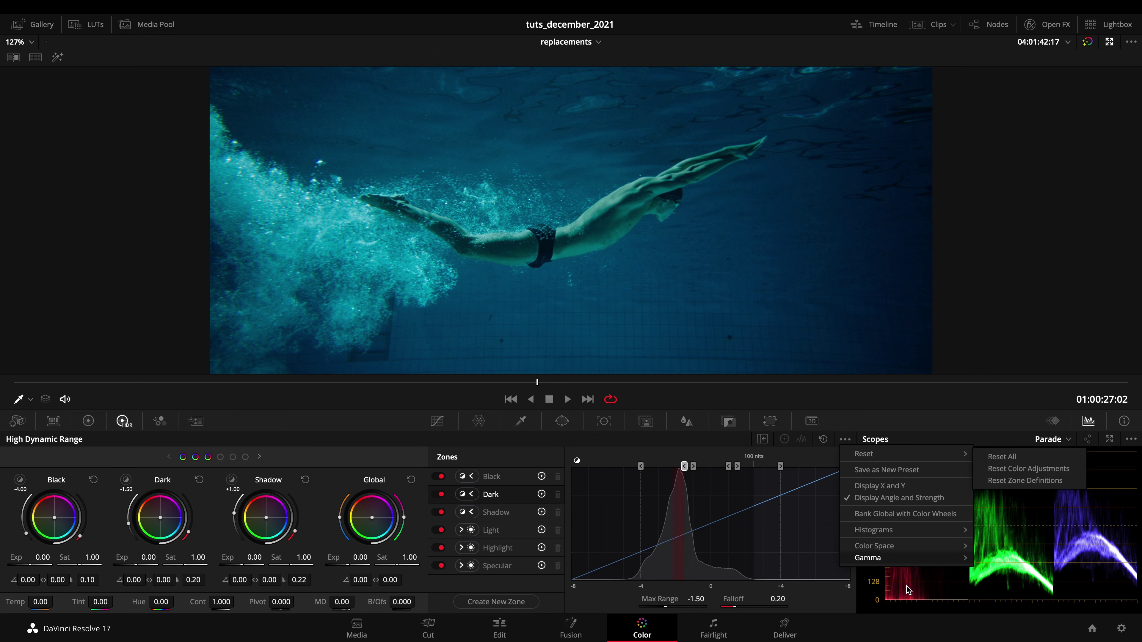
mouse_move(905, 557)
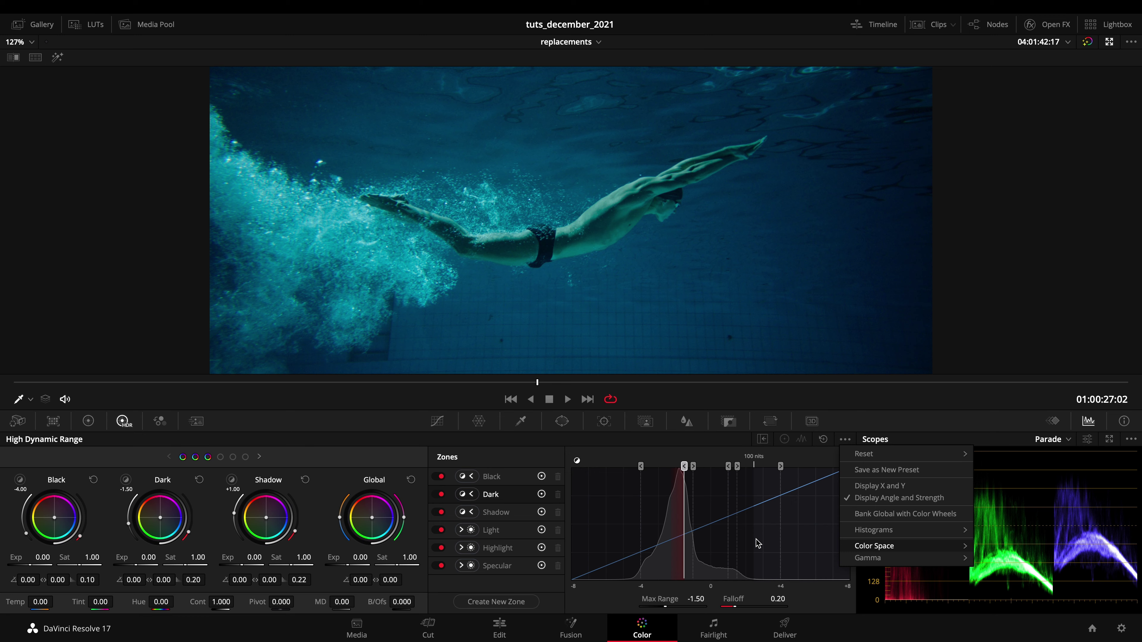
click(18, 483)
click(125, 482)
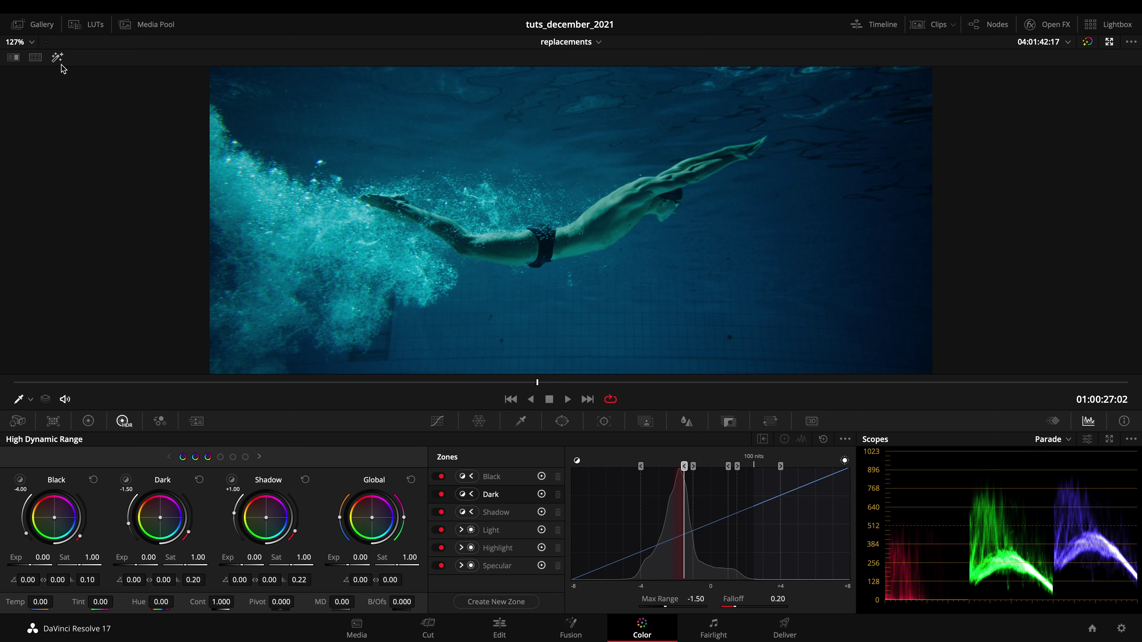
click(57, 58)
click(127, 485)
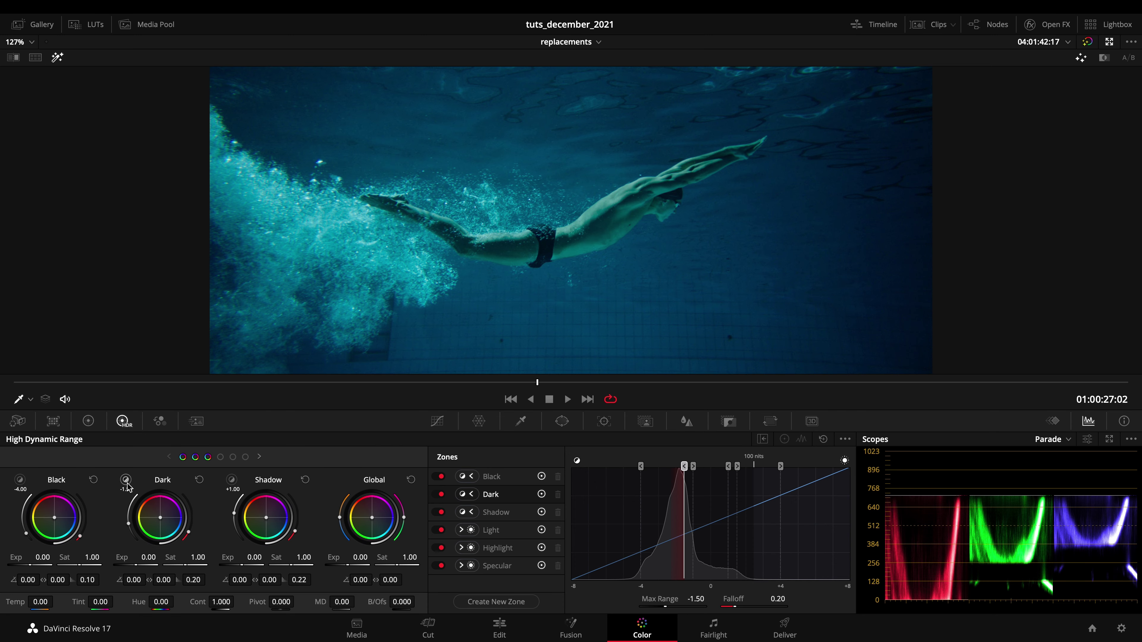
click(234, 480)
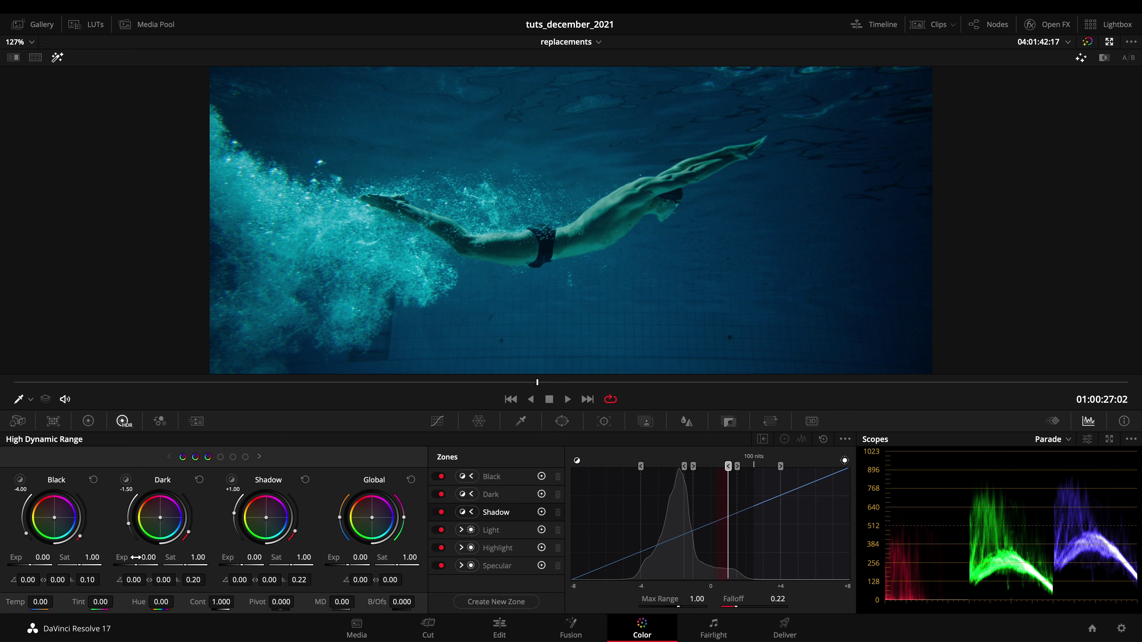
drag(135, 557, 135, 559)
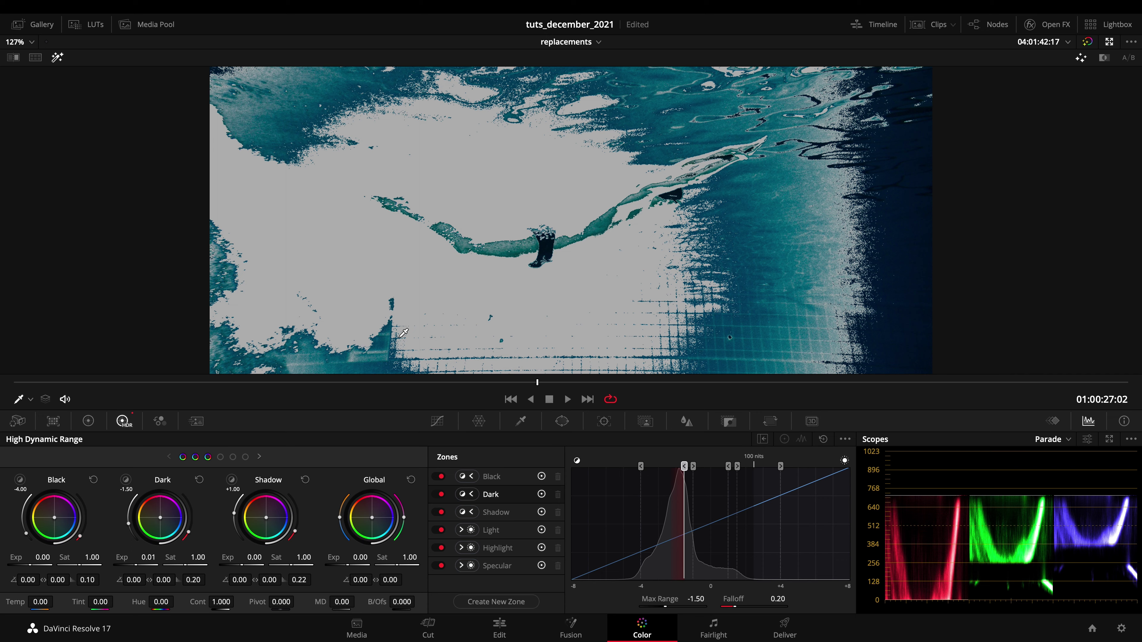
click(232, 481)
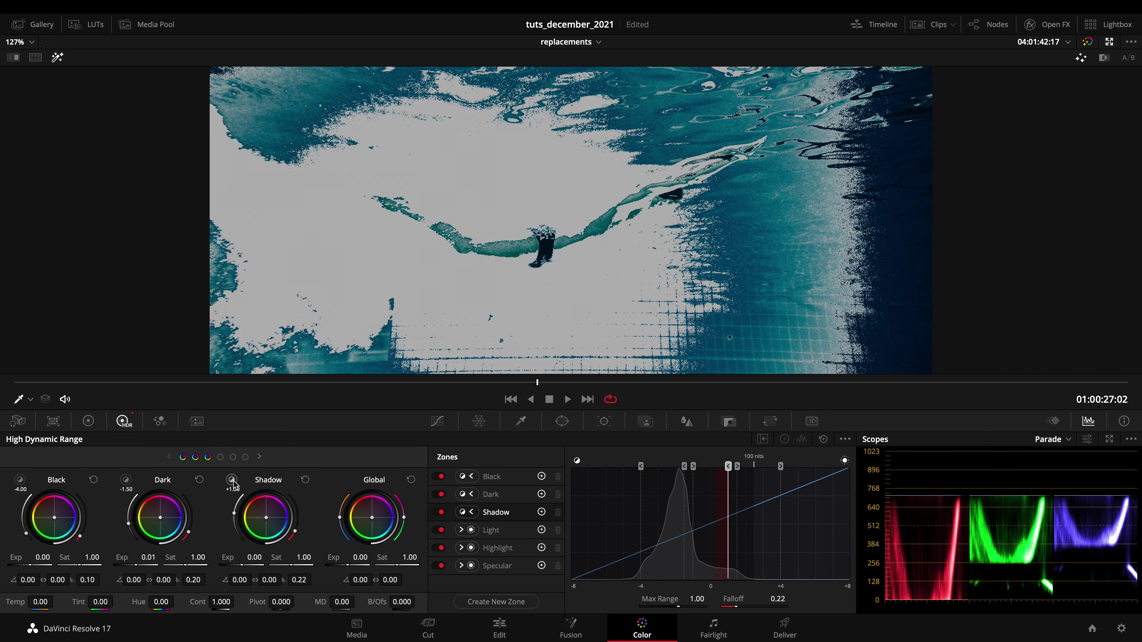
click(233, 481)
click(57, 57)
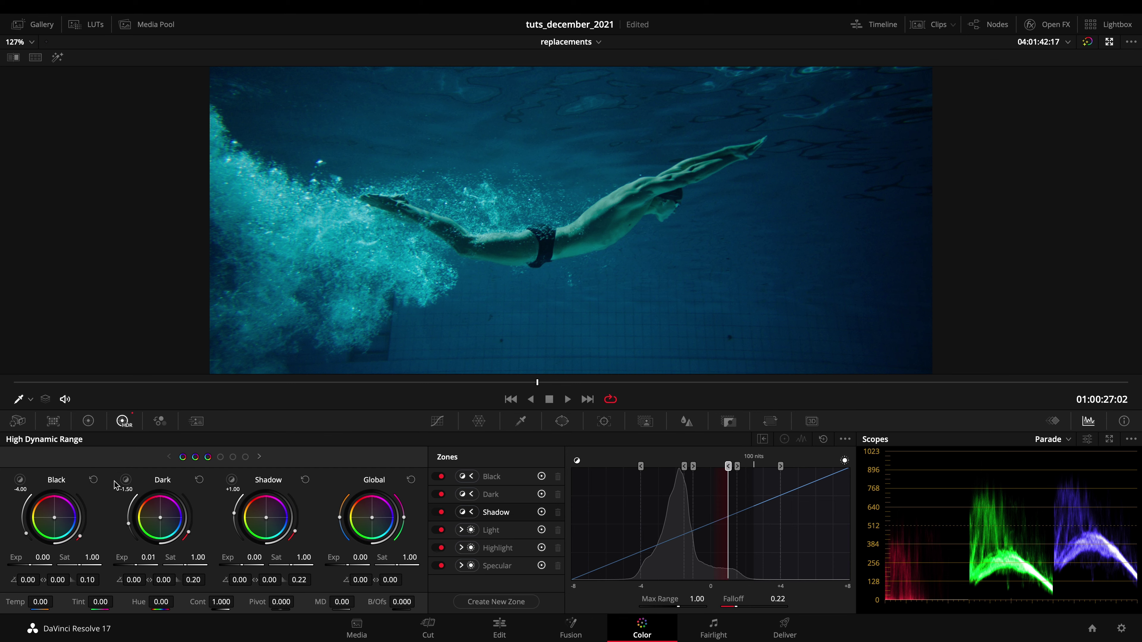
click(199, 479)
Select the Black zone, reset its wheel, narrow its range to about -3.90 and enable Highlight mode.
mouse_move(55, 522)
mouse_down()
mouse_move(42, 519)
mouse_move(61, 534)
mouse_up()
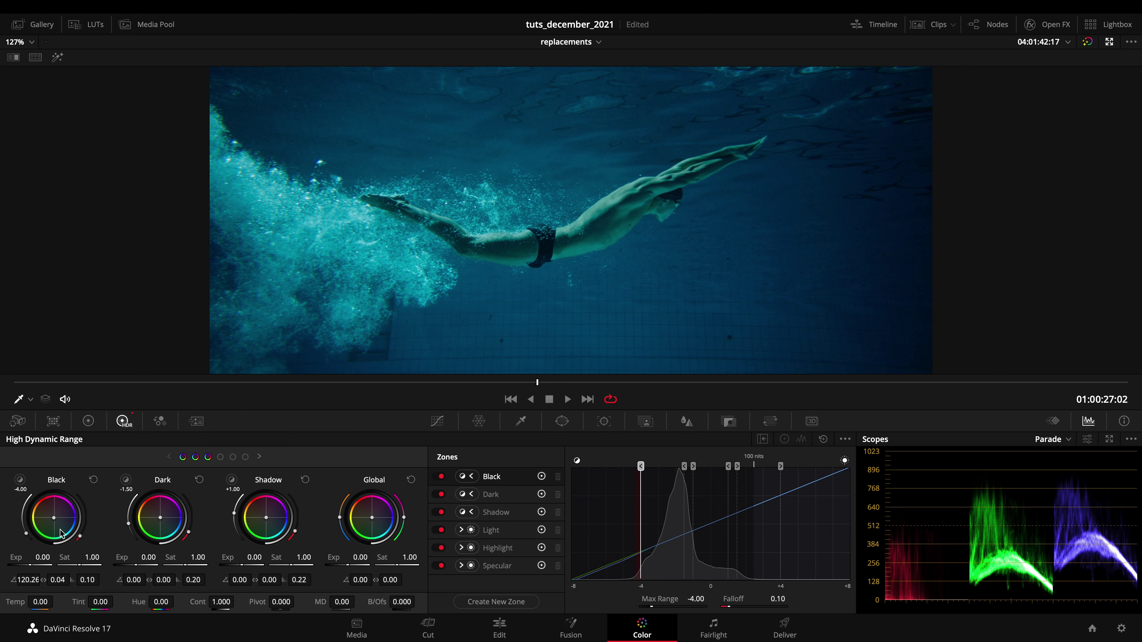
click(94, 479)
drag(655, 606, 708, 616)
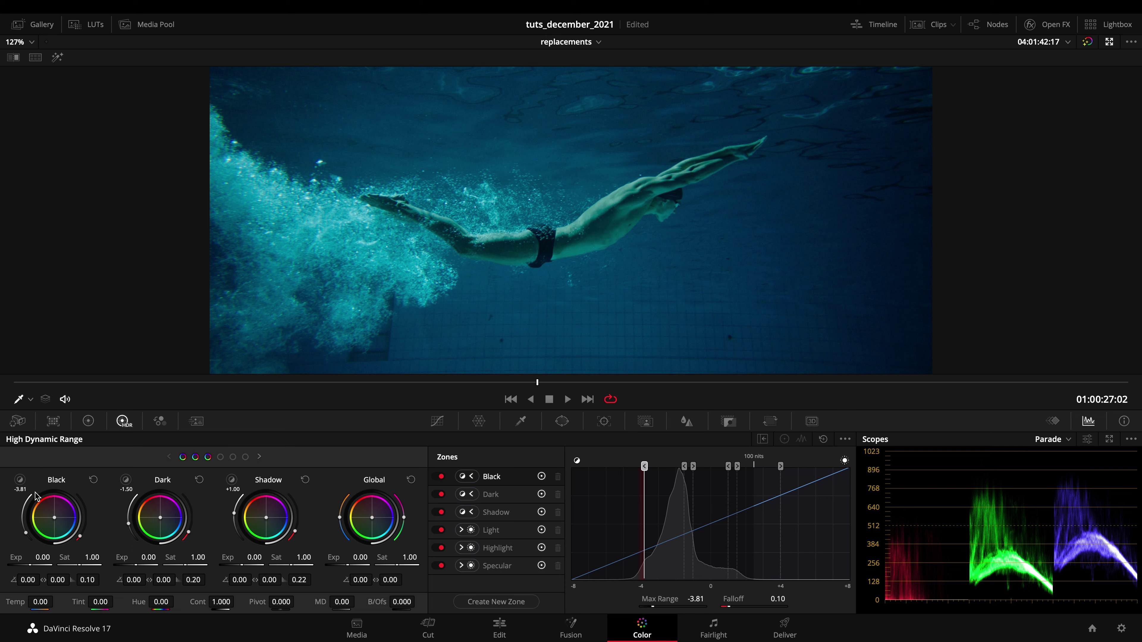
click(57, 57)
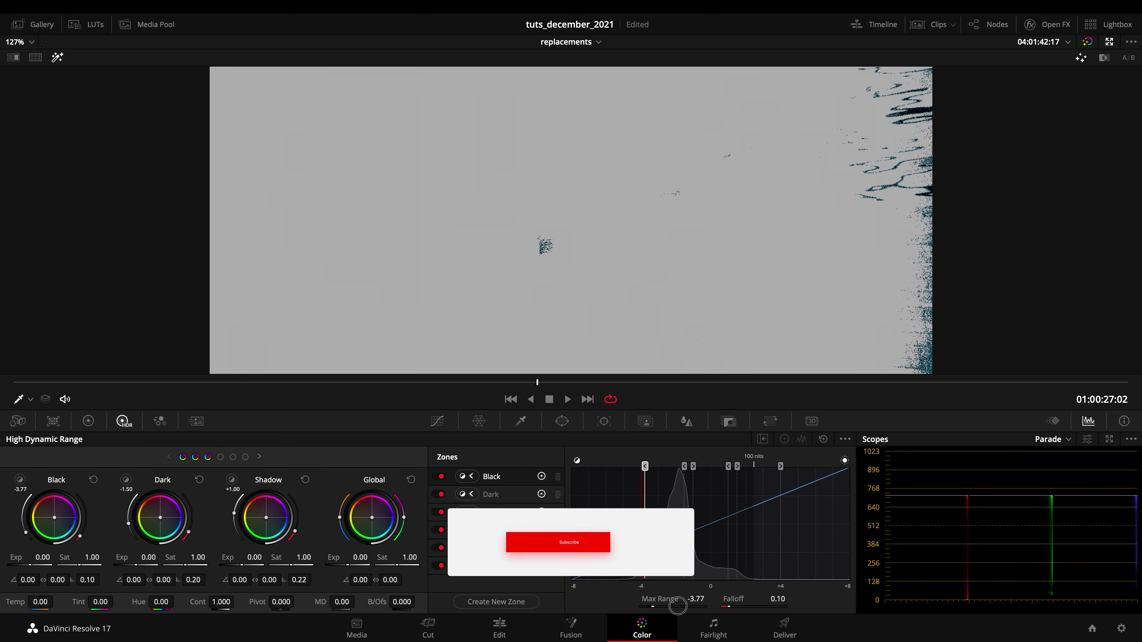
Fine-tune the Black zone to Max Range -3.86 and Falloff 0.26 while previewing its coverage.
drag(657, 607, 657, 606)
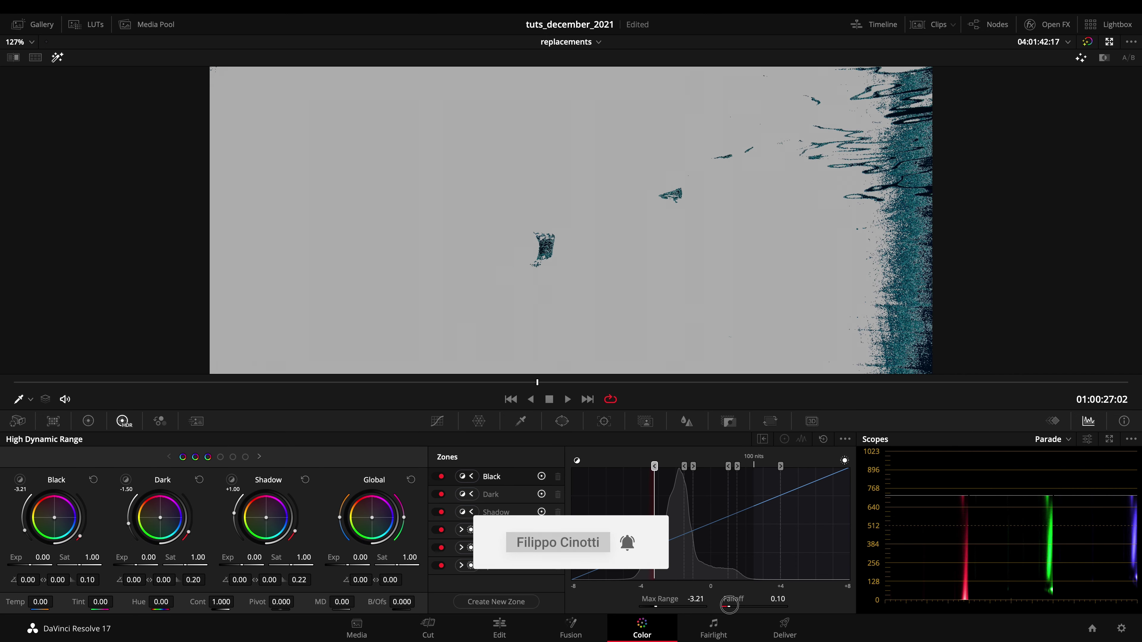
drag(729, 605, 750, 607)
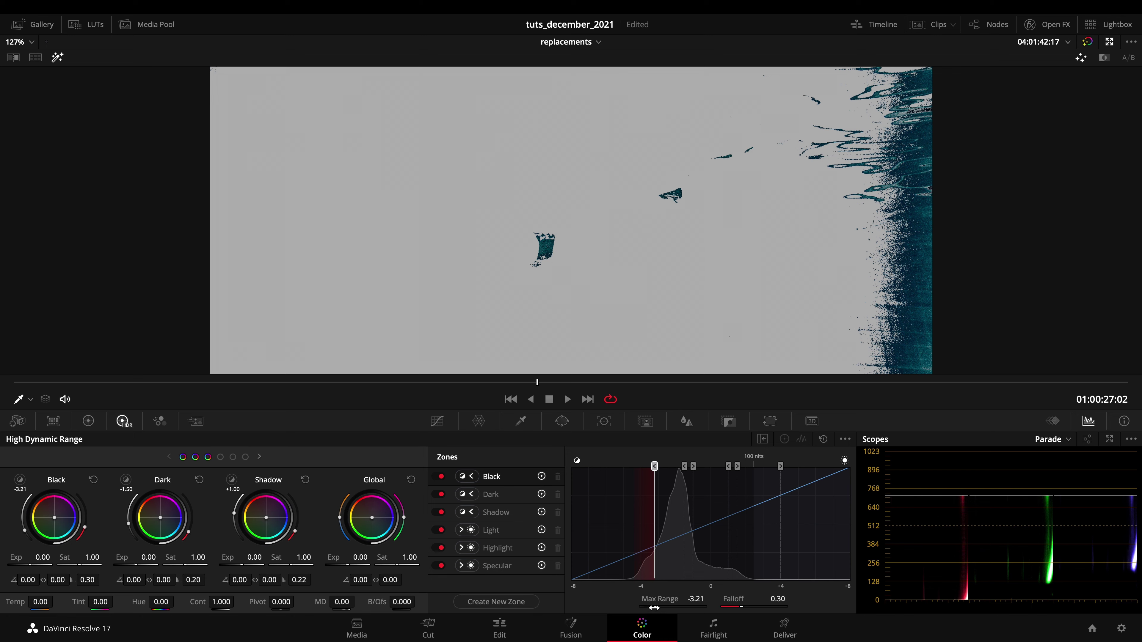
drag(656, 606, 655, 607)
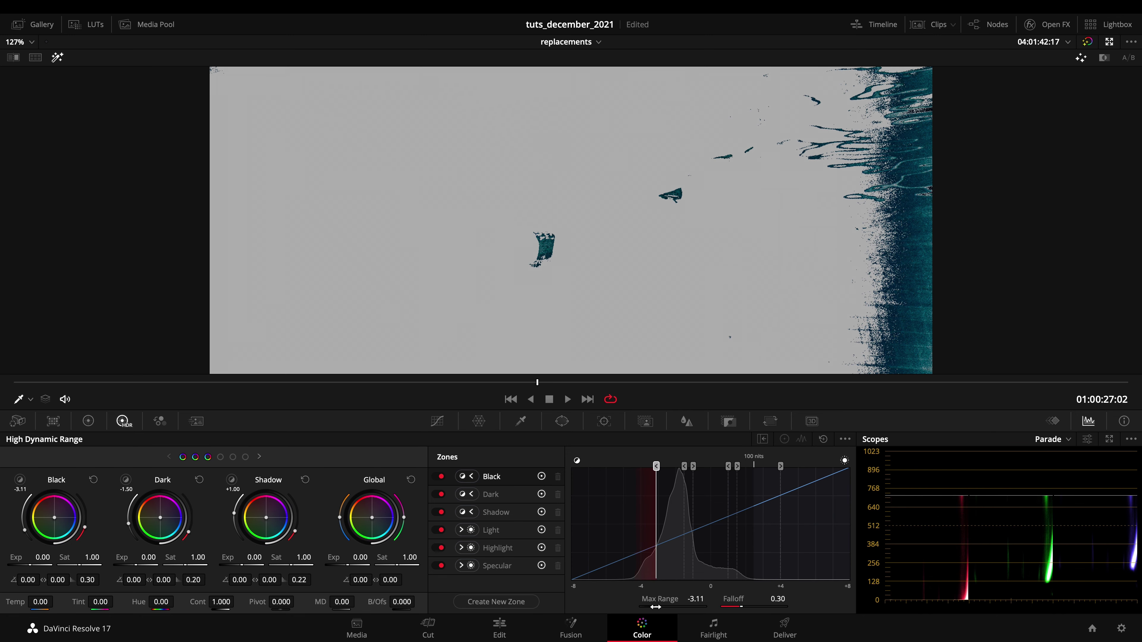
drag(657, 466, 649, 466)
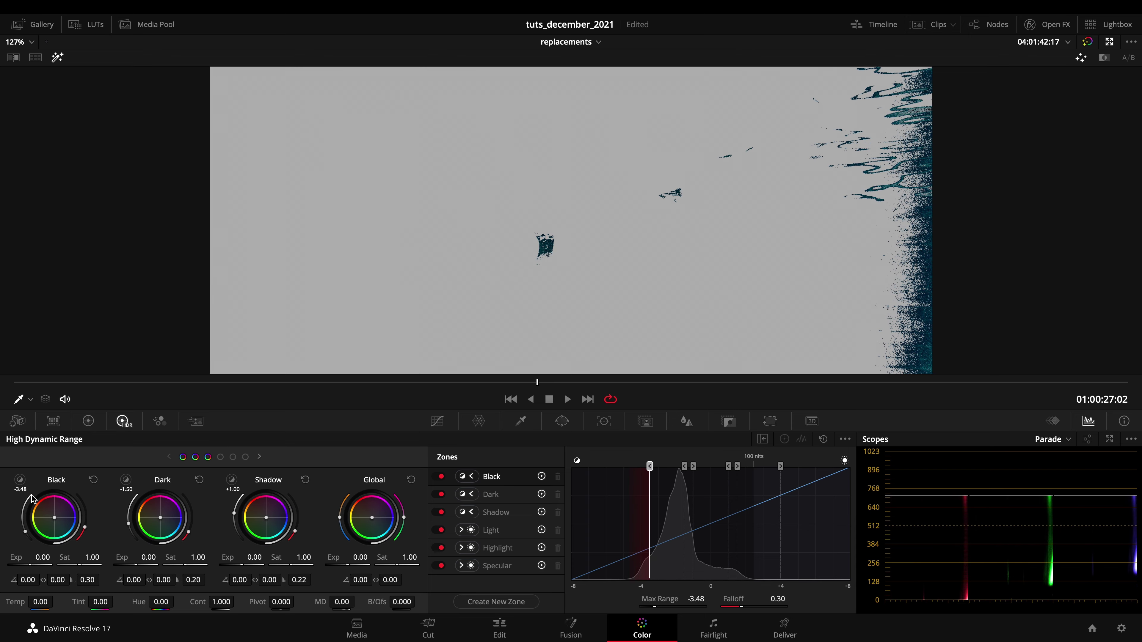
key(ctrl+z)
drag(26, 532, 84, 530)
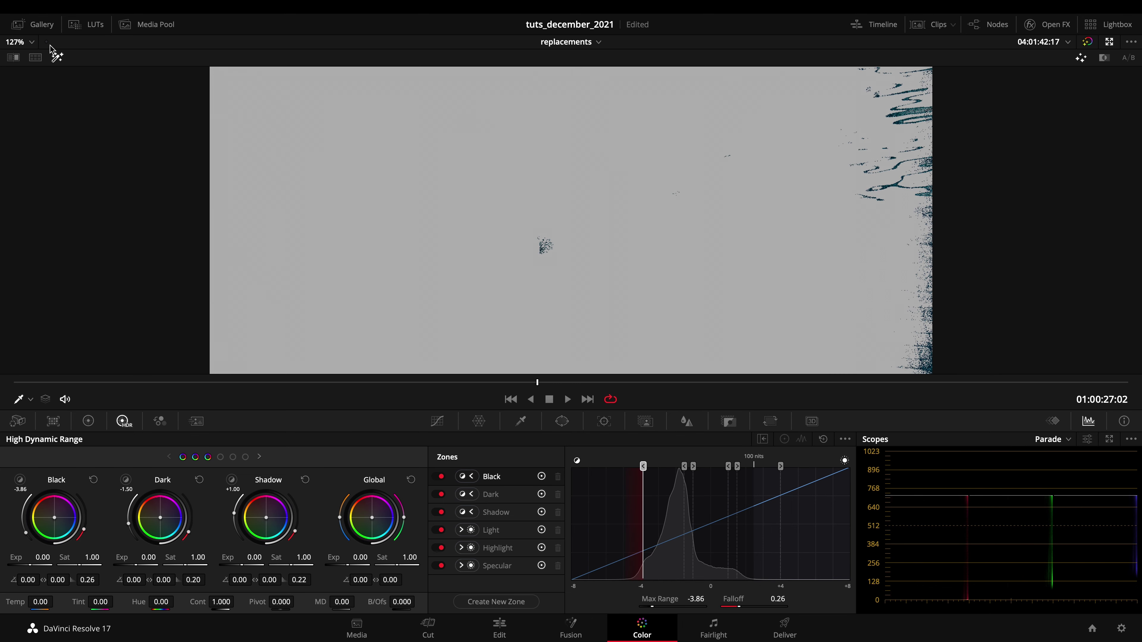
Turn off Highlight mode and toggle the Shadow and Dark zones off and on to compare.
click(57, 58)
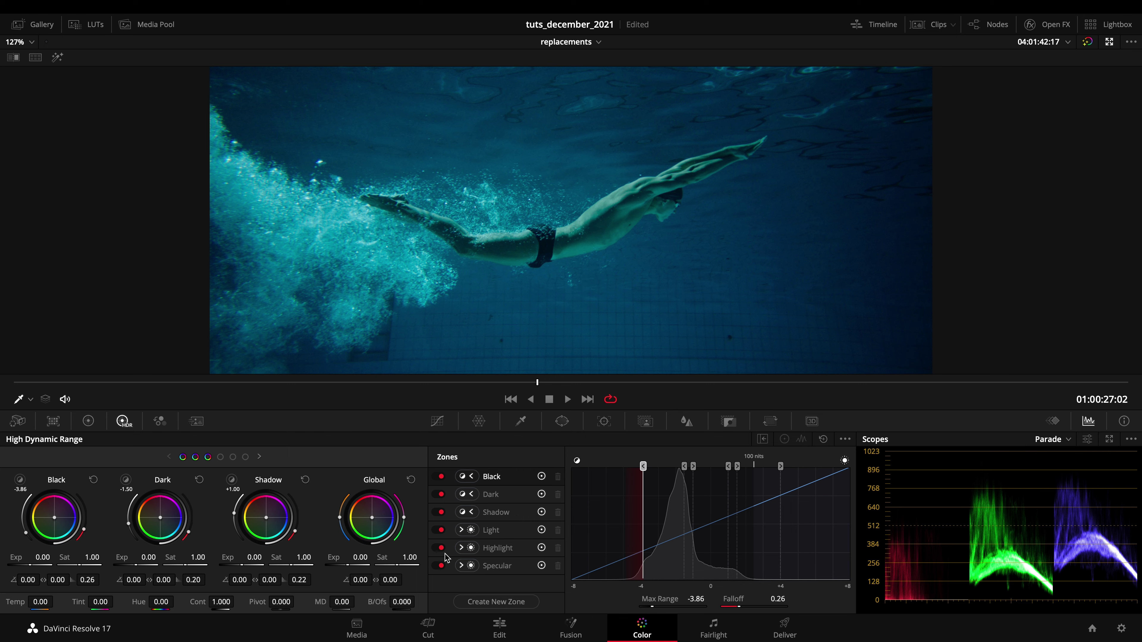
click(440, 514)
click(441, 514)
click(440, 494)
click(441, 495)
Start a new HDR zone in Create New Zone, then cancel it.
click(485, 607)
click(544, 297)
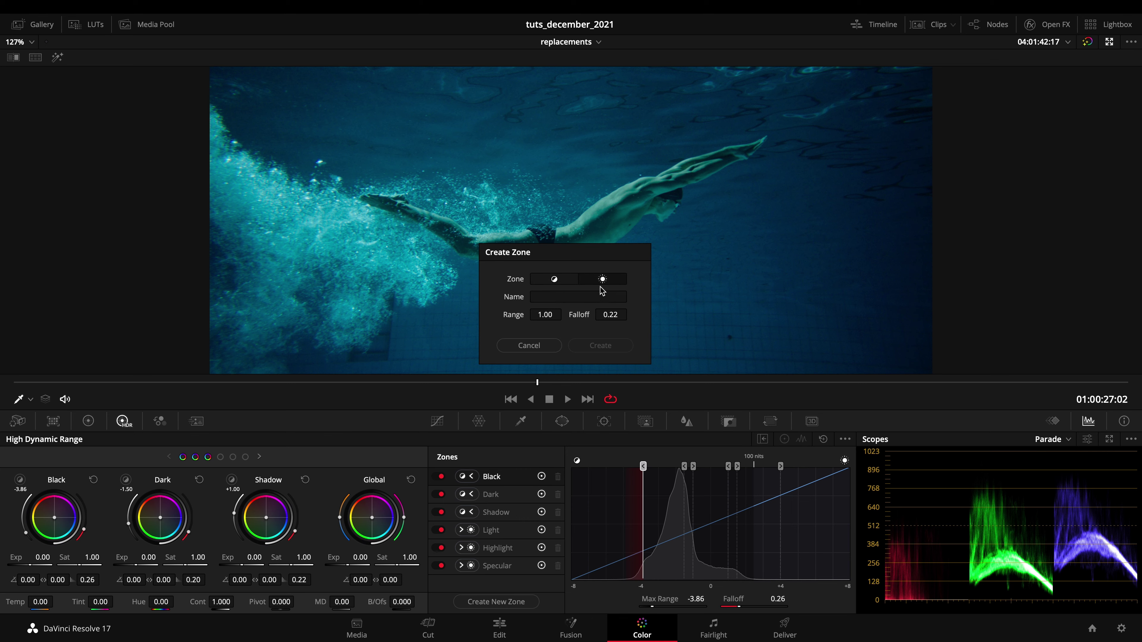
click(539, 345)
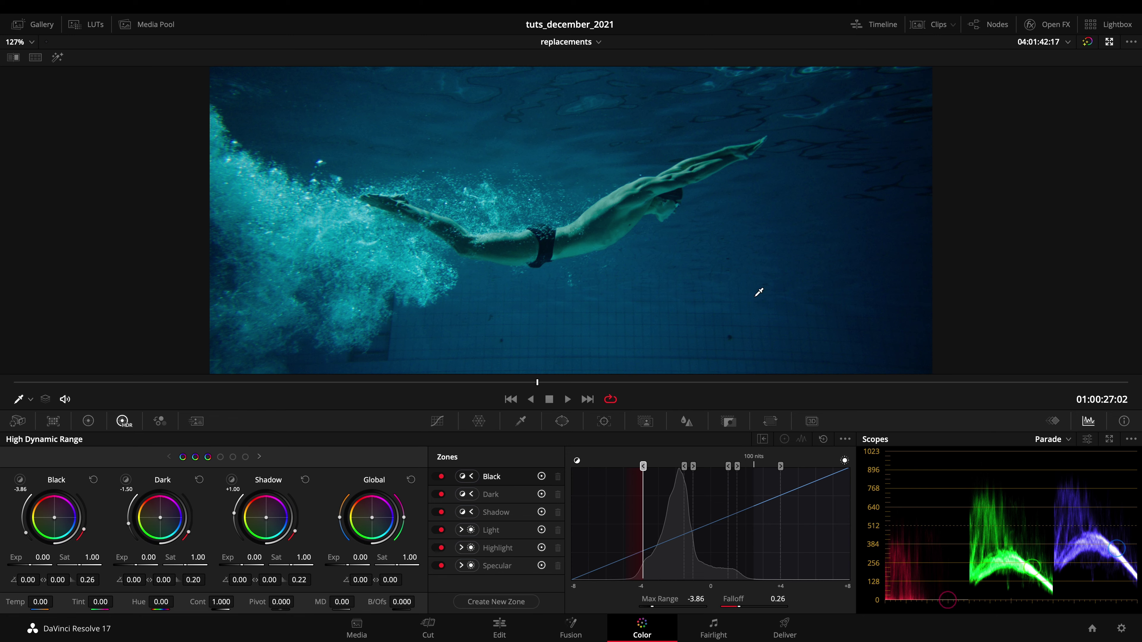
In the primary Color Wheels, warm Lift (red 0.04, blue -0.03) and compare with the ungraded image.
click(92, 425)
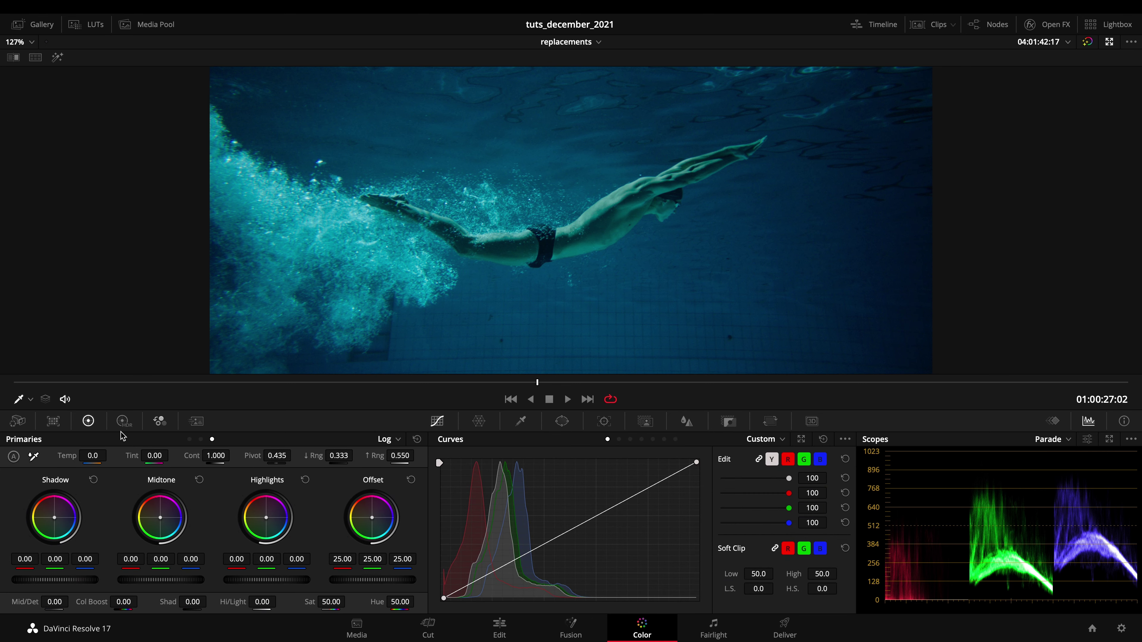
click(189, 439)
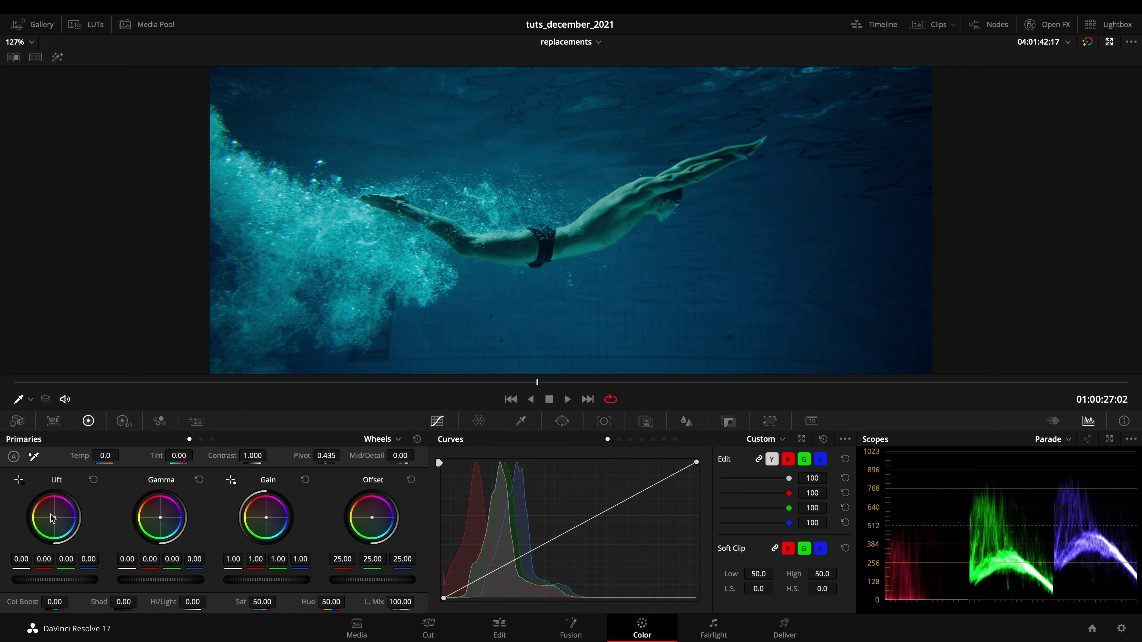
drag(52, 518, 43, 498)
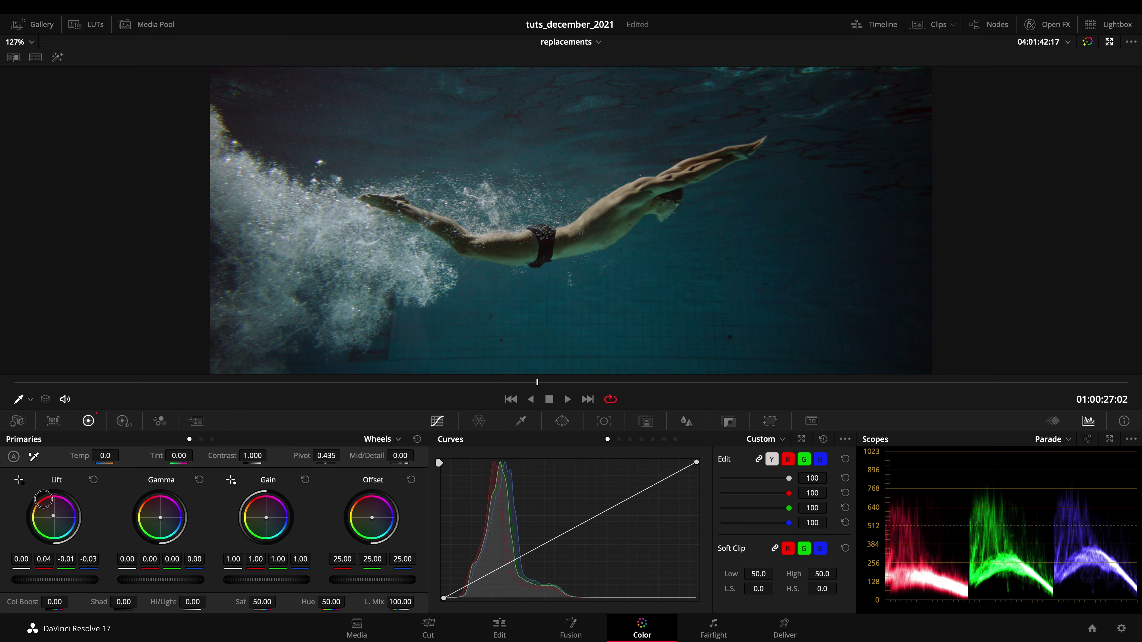
key(ctrl+d)
key(ctrl+d)
key(ctrl+d)
key(ctrl+d)
Reduce Gain blue to 0.99, nudge Gamma, and bypass the grade to compare.
drag(268, 522, 265, 518)
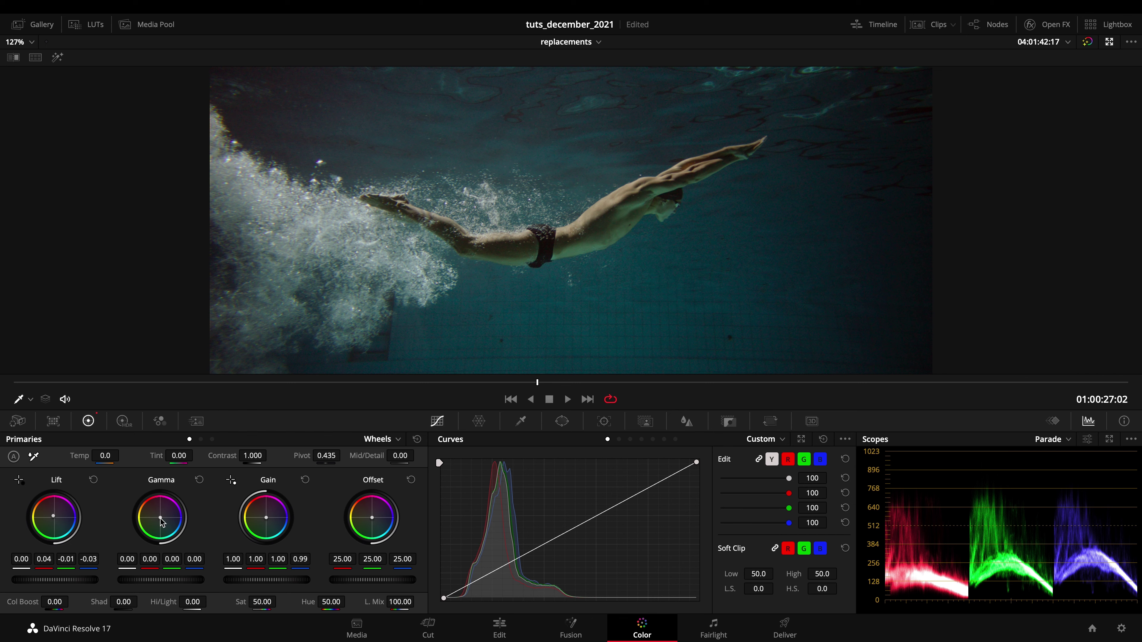
drag(160, 519, 160, 518)
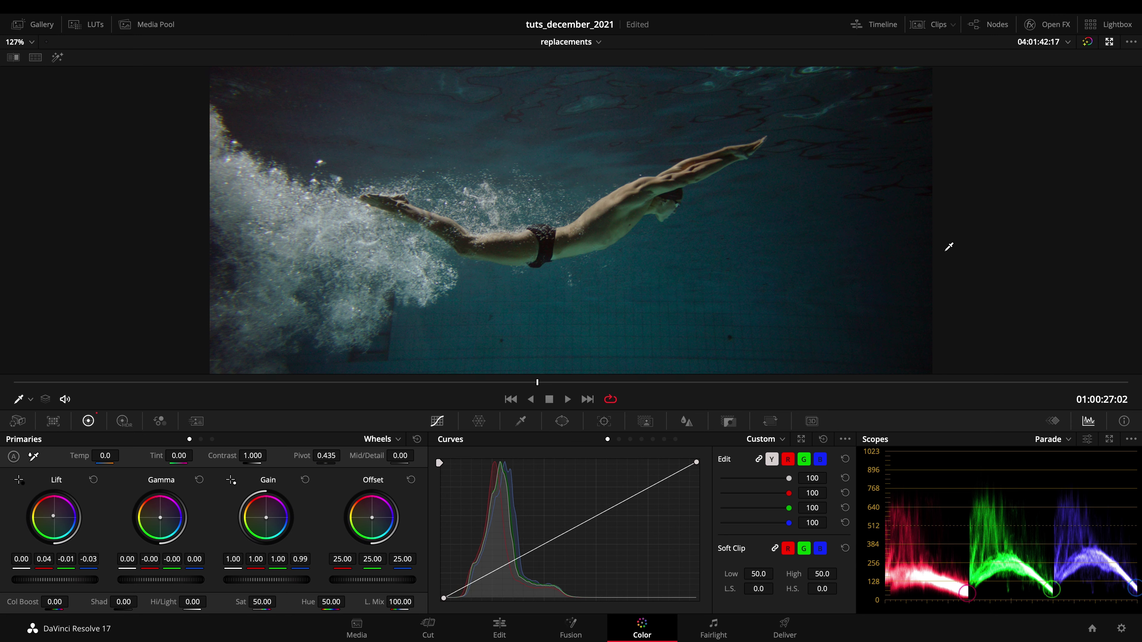
key(shift+d)
key(shift+d)
key(shift+d)
key(shift+d)
key(shift+d)
key(shift+d)
Reset the primary wheels, return to the HDR wheels and preview the Dark zone's coverage.
click(416, 439)
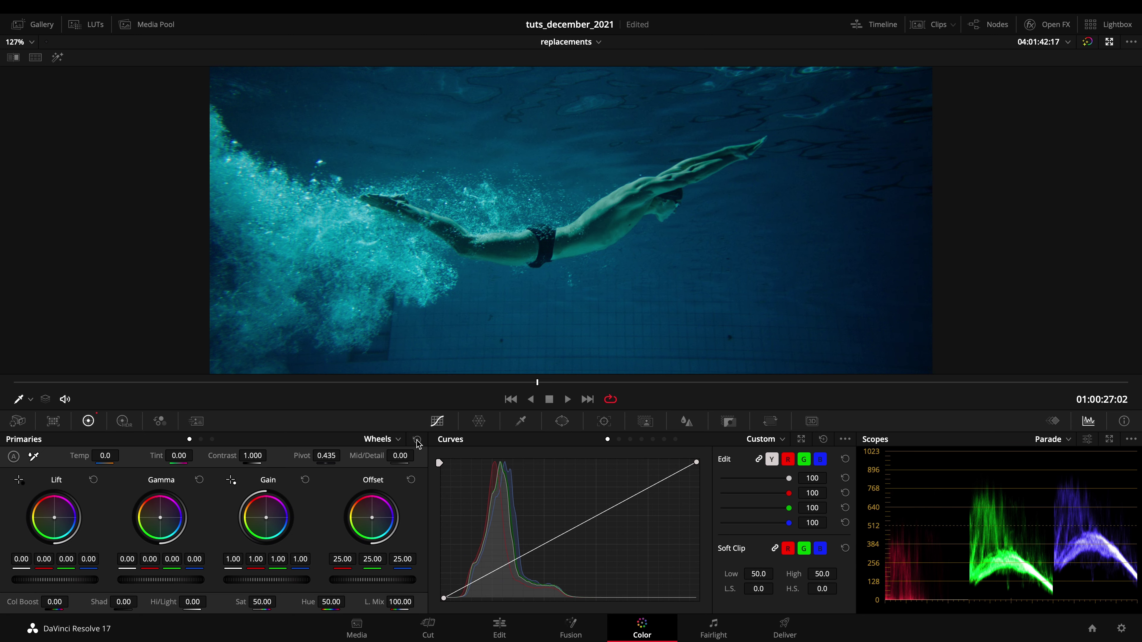
click(134, 423)
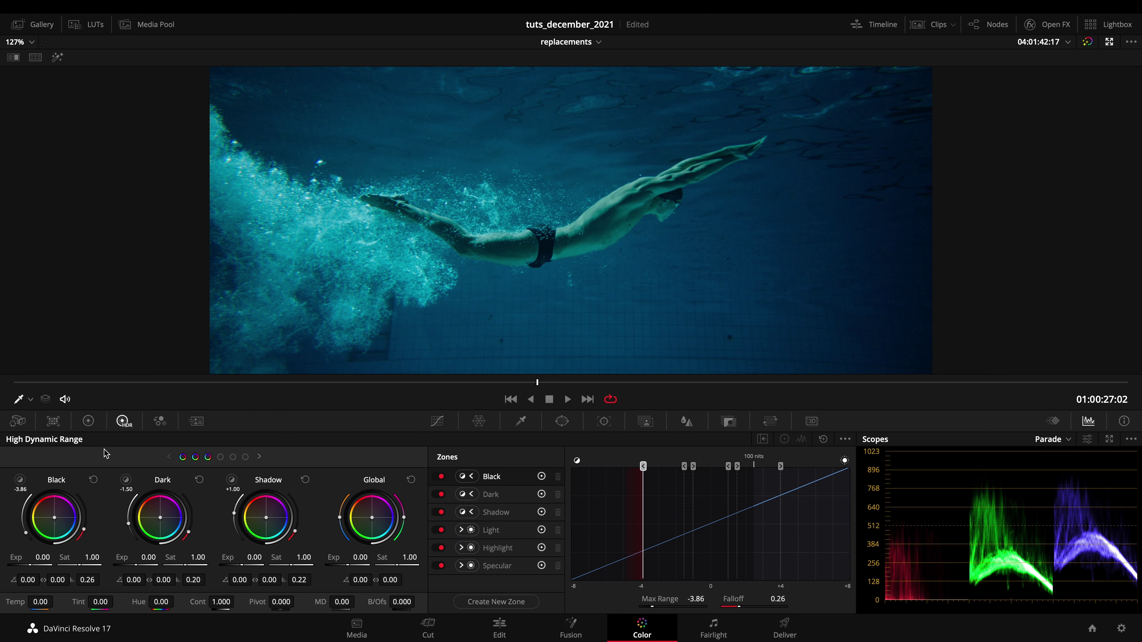
click(126, 480)
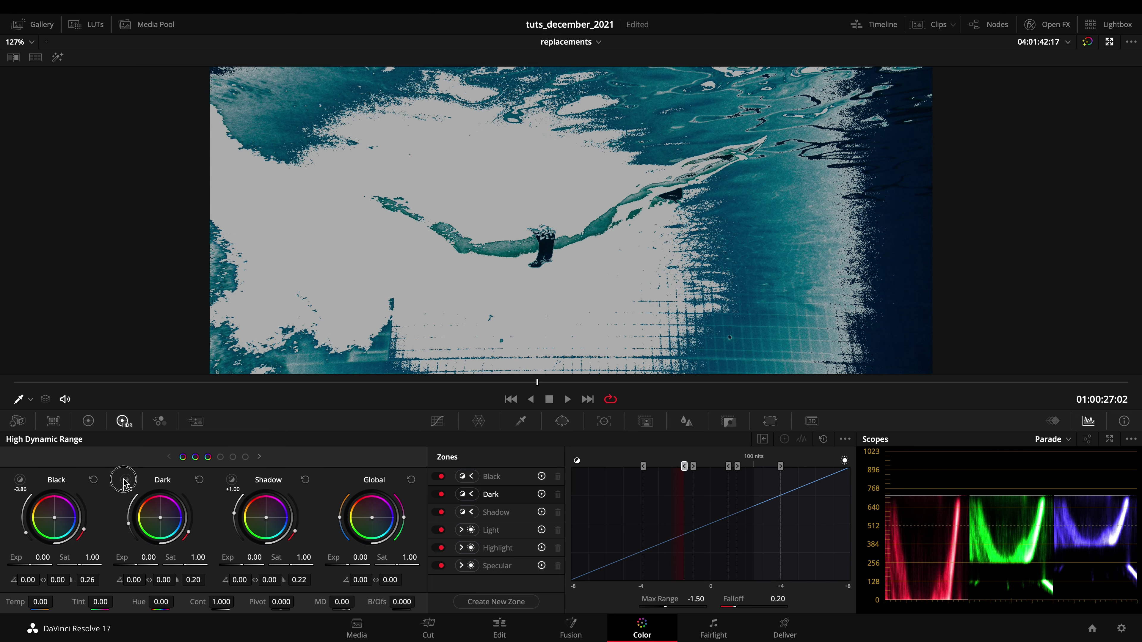
click(57, 57)
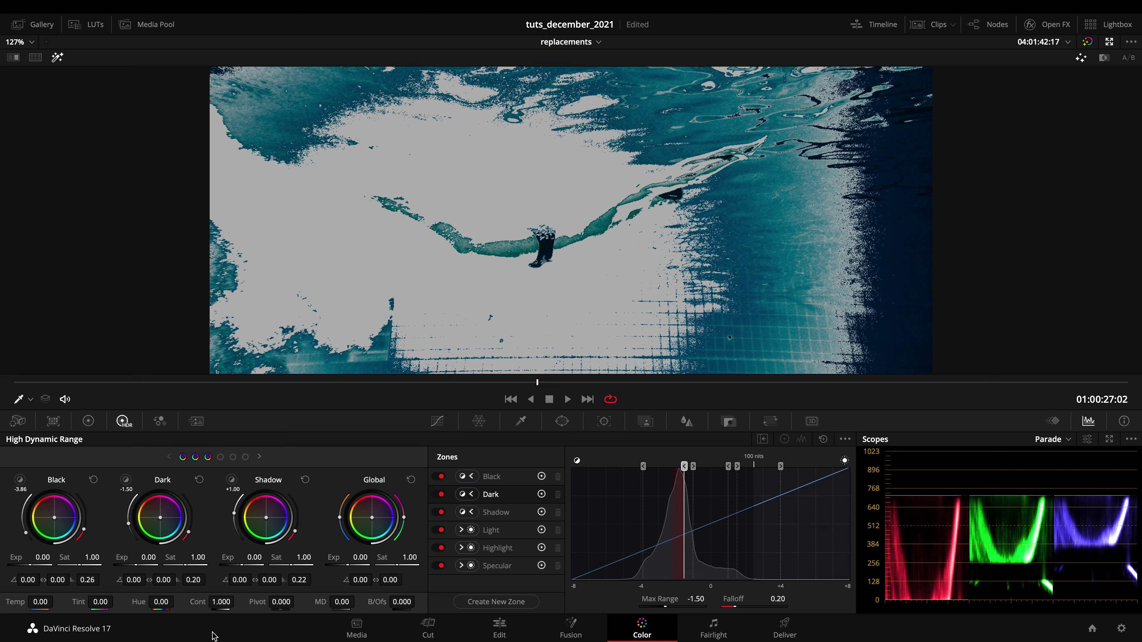
Tune the Dark zone's max range (around -1.68 to -1.04) and rebalance its colour against blue.
drag(666, 605, 658, 612)
drag(570, 320, 641, 324)
click(63, 59)
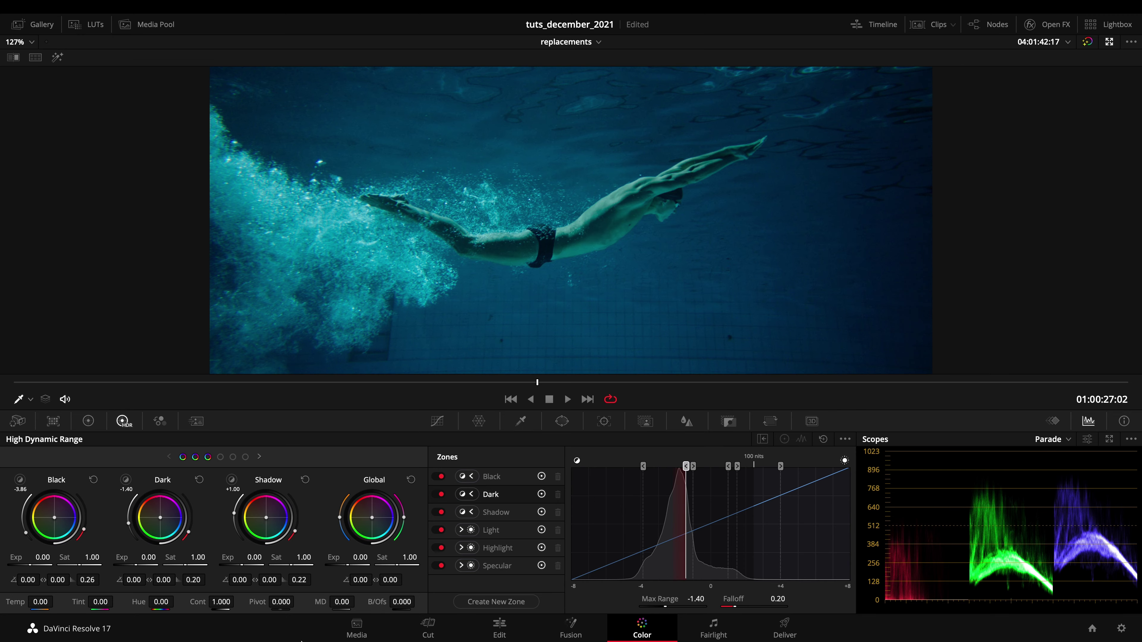
drag(159, 518, 132, 478)
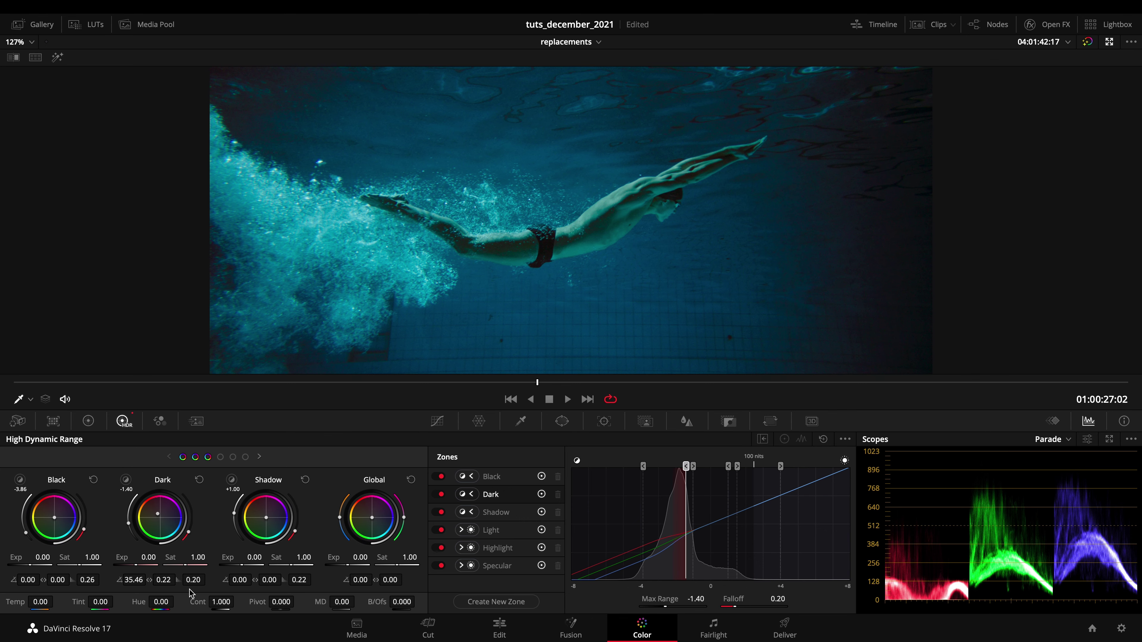
drag(664, 606, 563, 607)
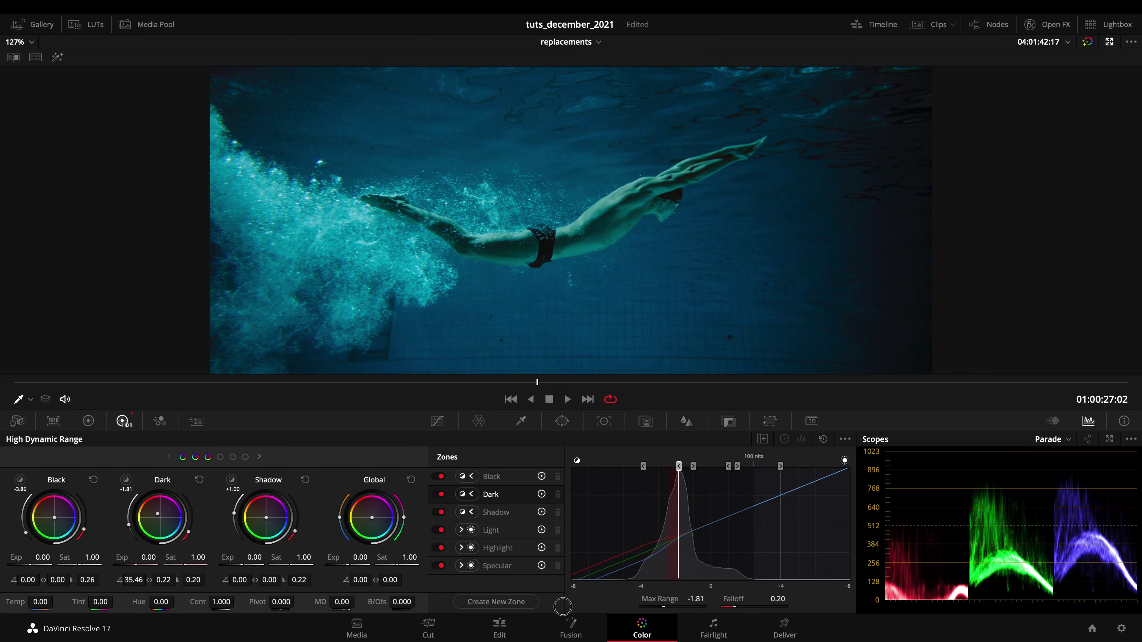
click(57, 57)
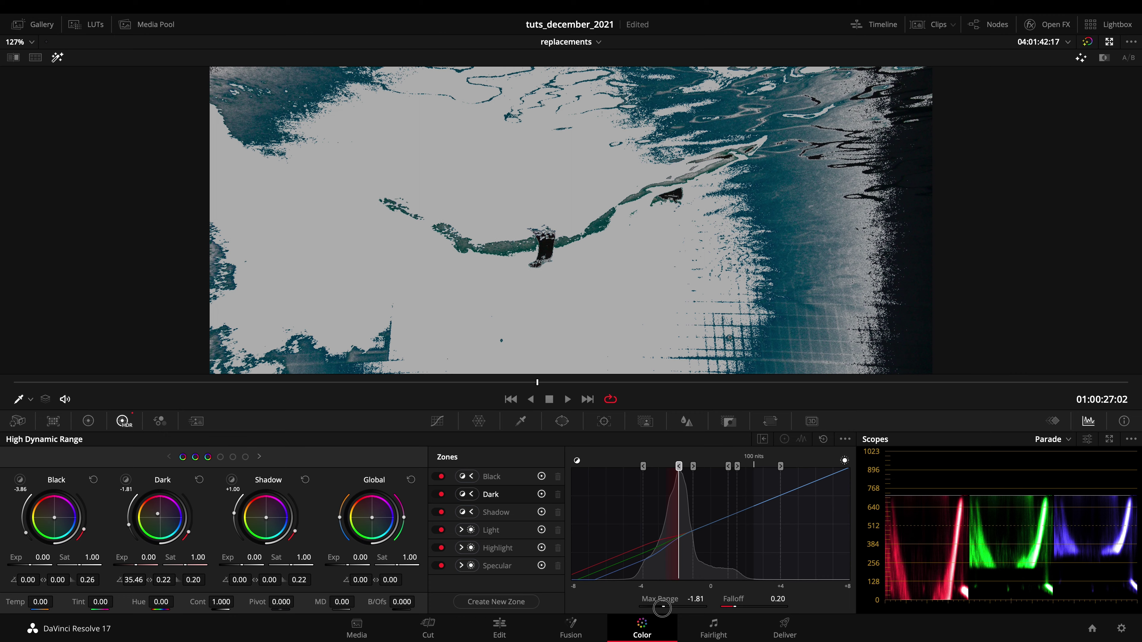
mouse_move(662, 608)
mouse_down()
mouse_move(850, 611)
mouse_move(663, 612)
mouse_up()
click(57, 57)
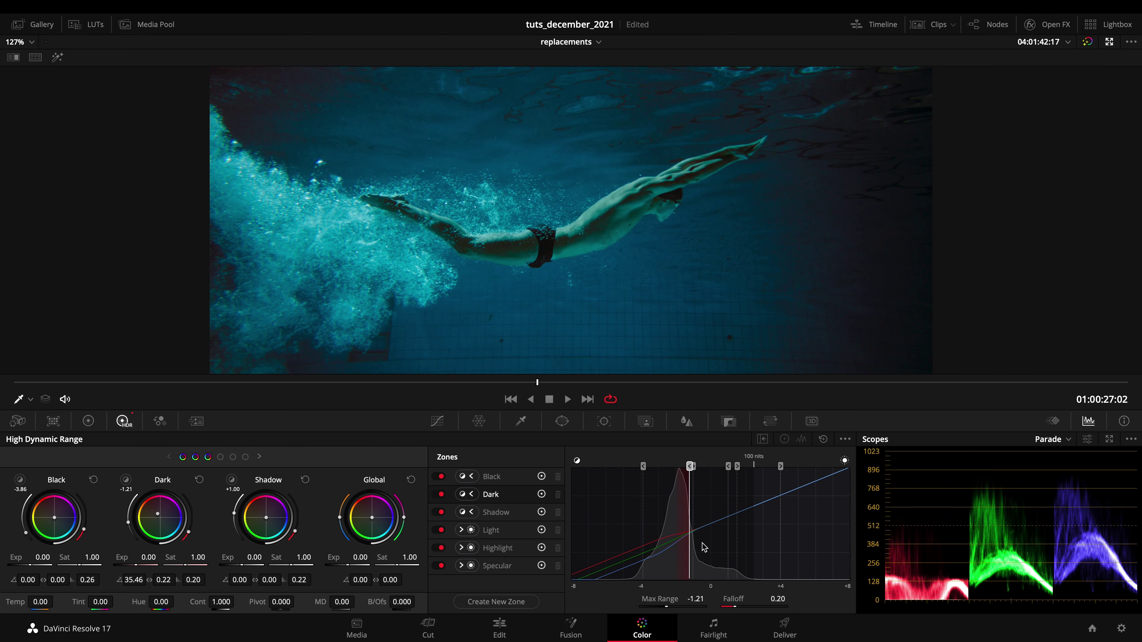
mouse_move(666, 605)
mouse_down()
mouse_move(701, 608)
mouse_move(578, 615)
mouse_move(806, 592)
mouse_move(737, 585)
mouse_move(710, 539)
mouse_move(688, 445)
mouse_up()
scroll(470, 245, up, 5)
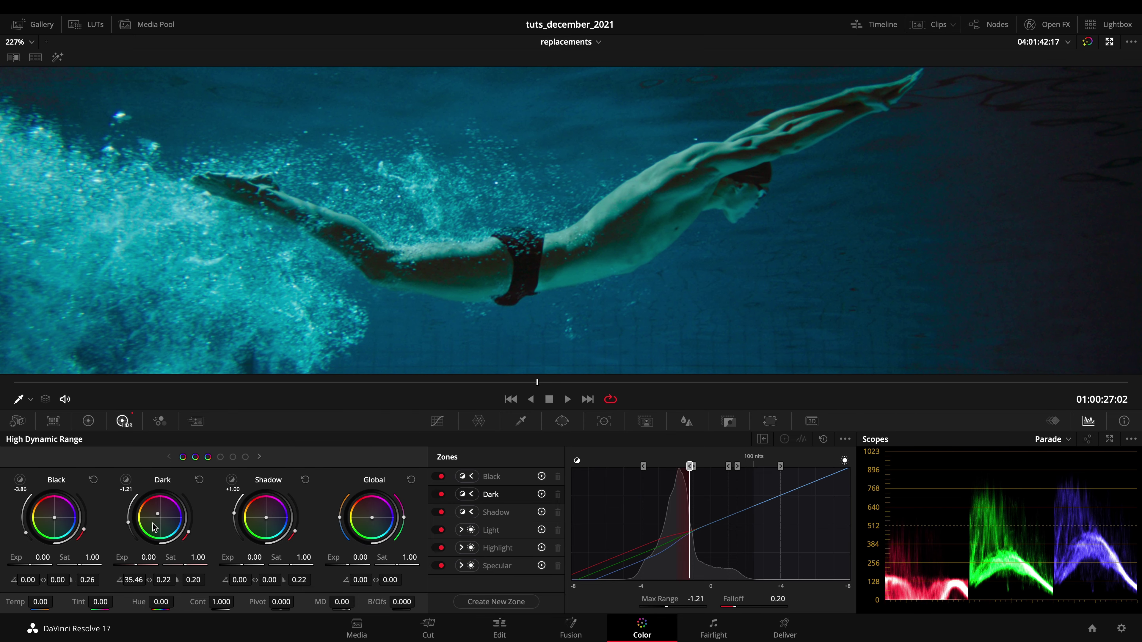
Set the Dark zone's colour offset to angle 39.29, strength 0.19 and exposure to -0.43.
mouse_move(157, 516)
mouse_down()
mouse_move(164, 528)
mouse_move(159, 517)
mouse_up()
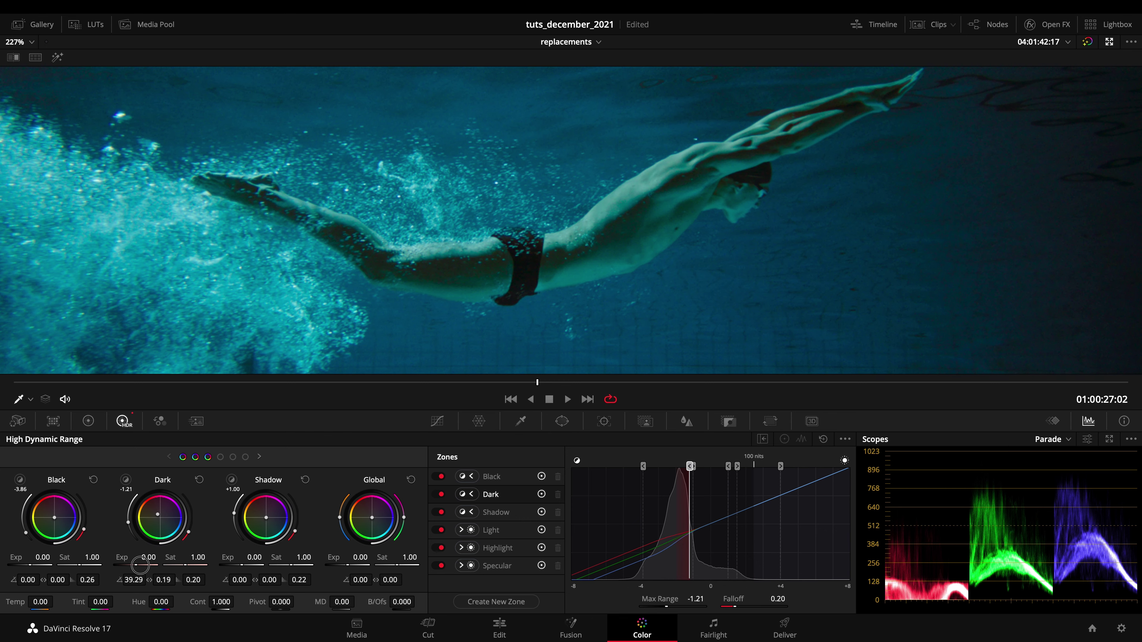
mouse_move(140, 565)
mouse_down()
mouse_move(121, 565)
mouse_move(139, 565)
mouse_up()
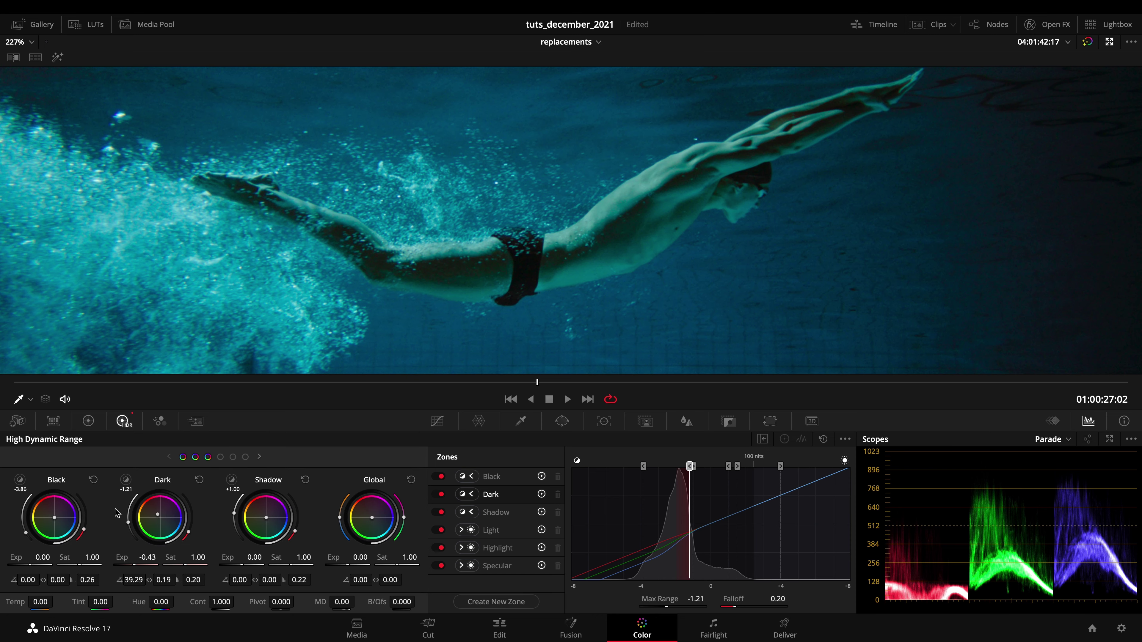
key(shift+z)
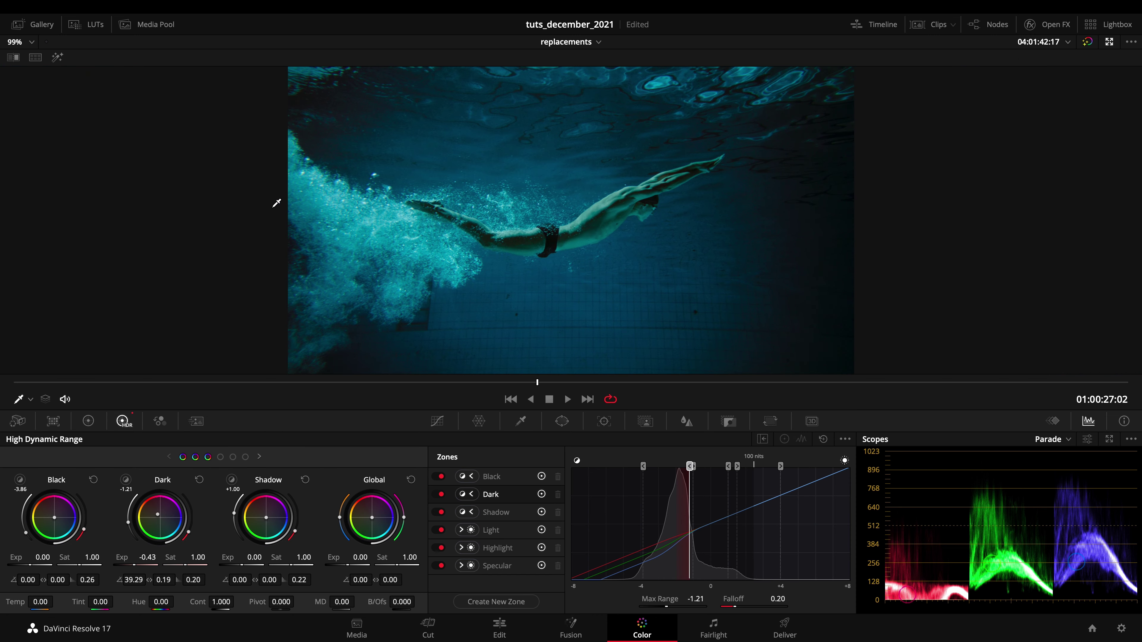
With the highlight matte on, set the Black zone to Max Range -3.04 and Falloff 0.38.
click(21, 481)
click(21, 481)
click(57, 57)
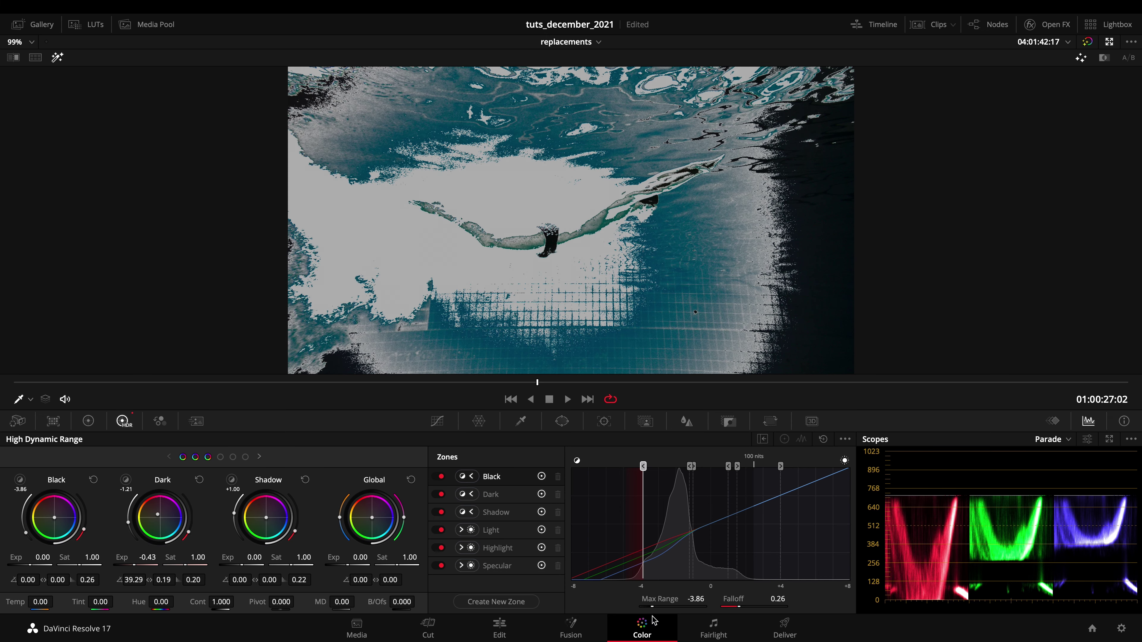
drag(652, 603, 859, 610)
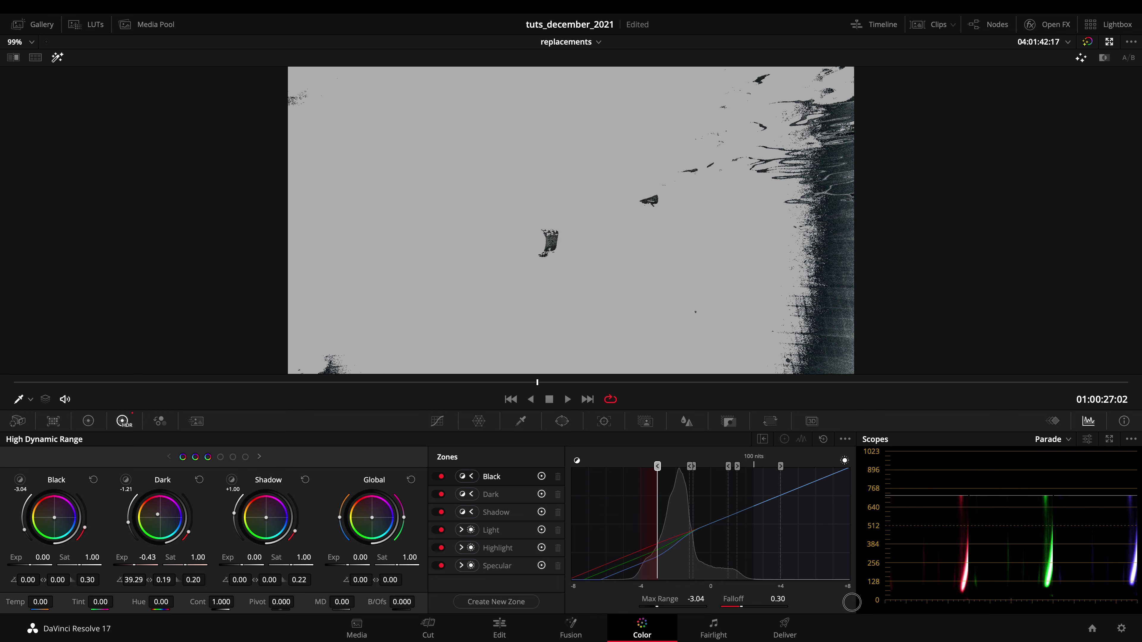
drag(751, 607, 790, 605)
drag(1082, 580, 1095, 587)
click(59, 58)
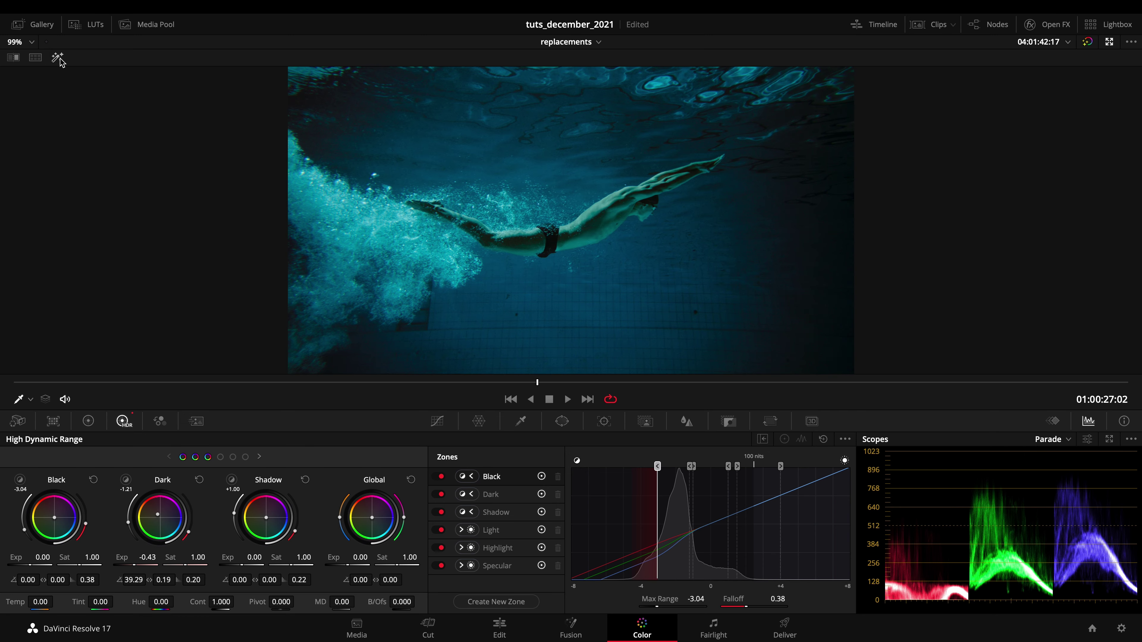
Shift the Black zone's colour balance away from blue to angle 47.34, strength 0.19.
scroll(611, 172, up, 5)
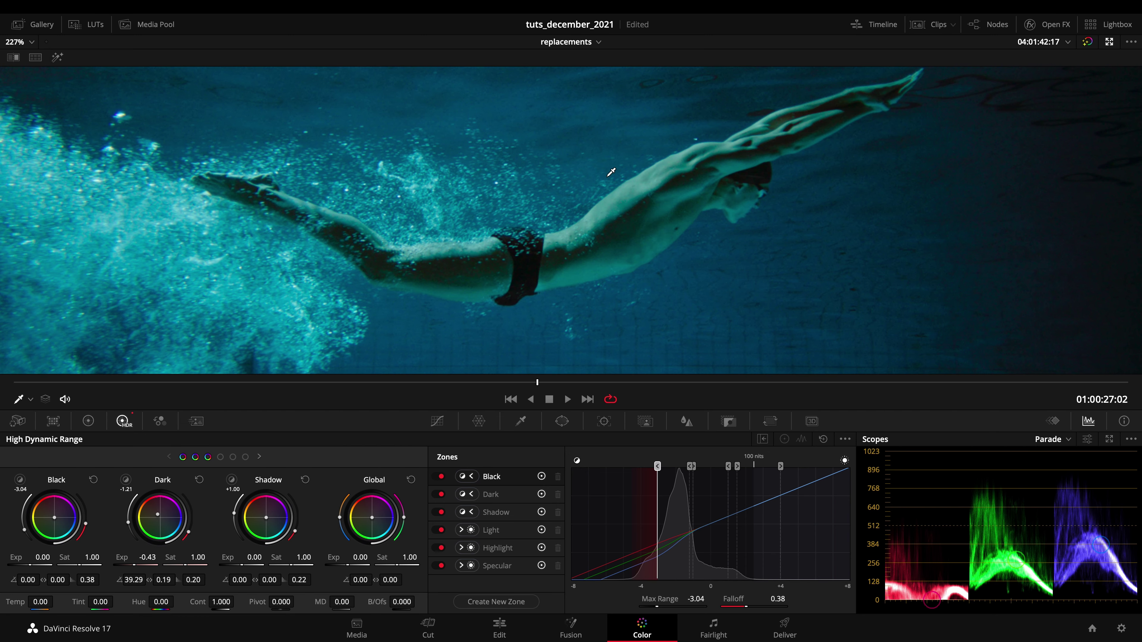
drag(54, 517, 23, 488)
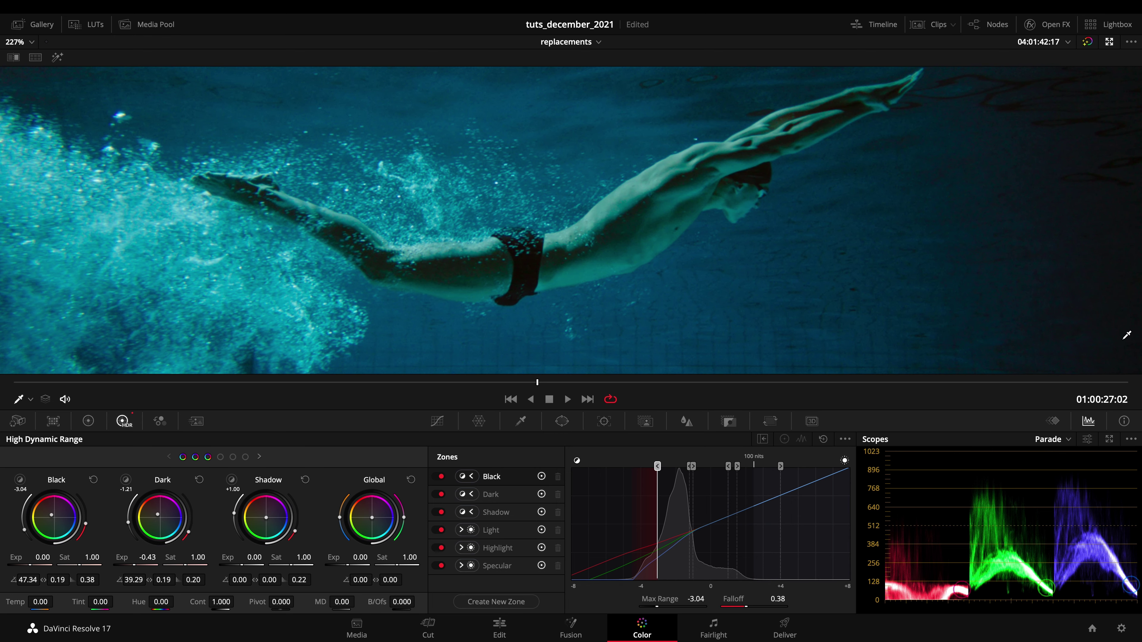
scroll(567, 217, down, 5)
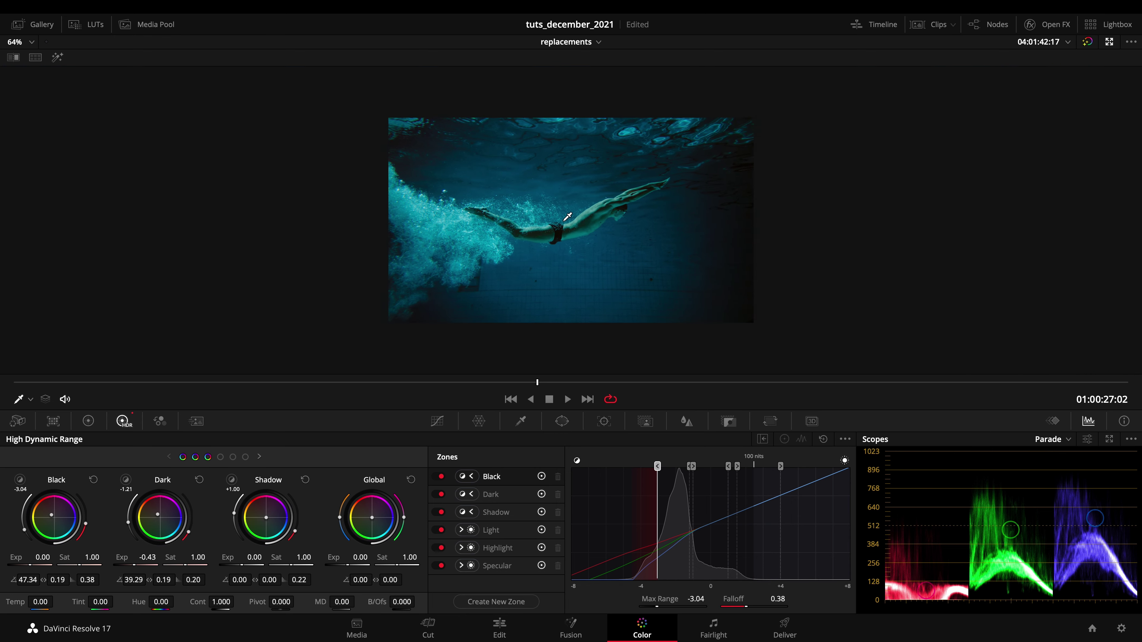
scroll(567, 216, up, 3)
scroll(567, 217, up, 1)
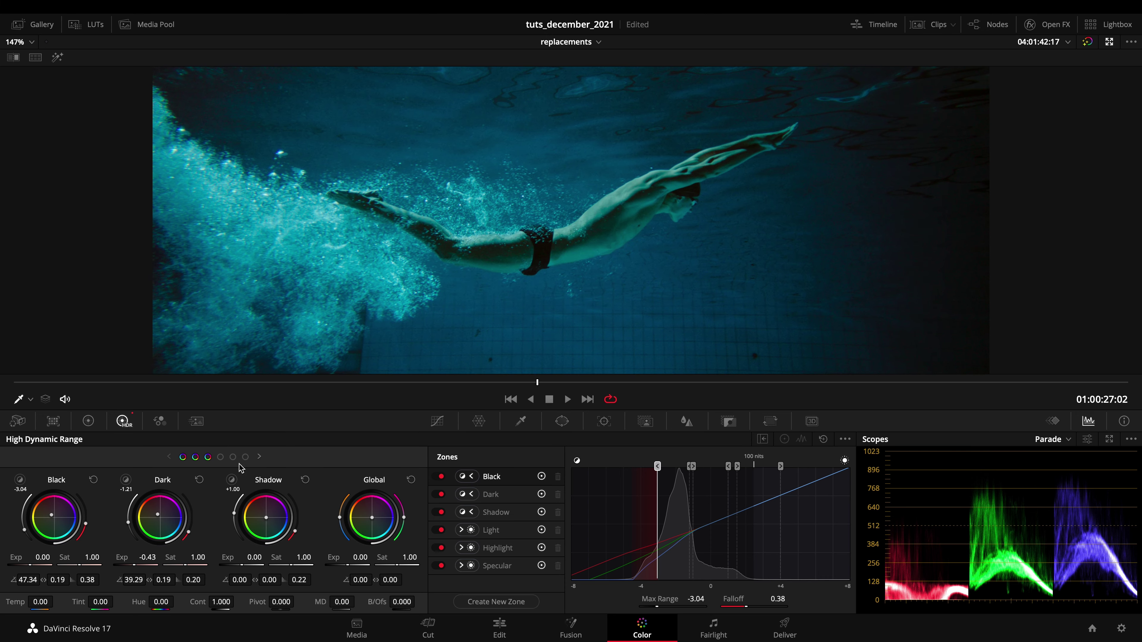
Select the Shadow zone and, with the highlight matte on, extend its max range and soften its falloff.
click(230, 483)
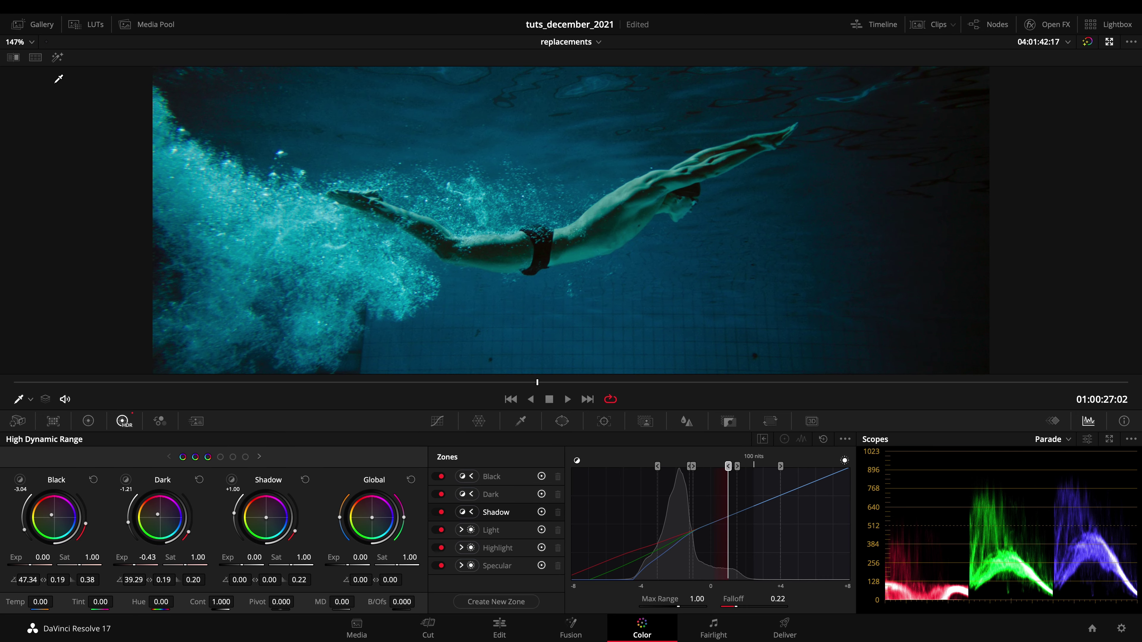
click(57, 58)
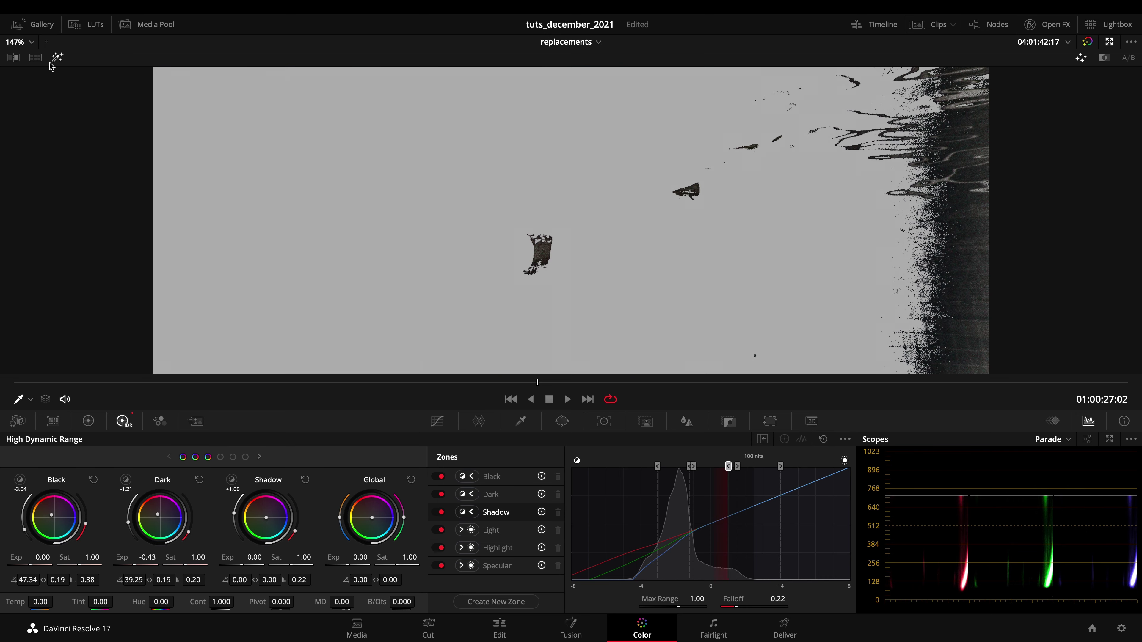
click(232, 479)
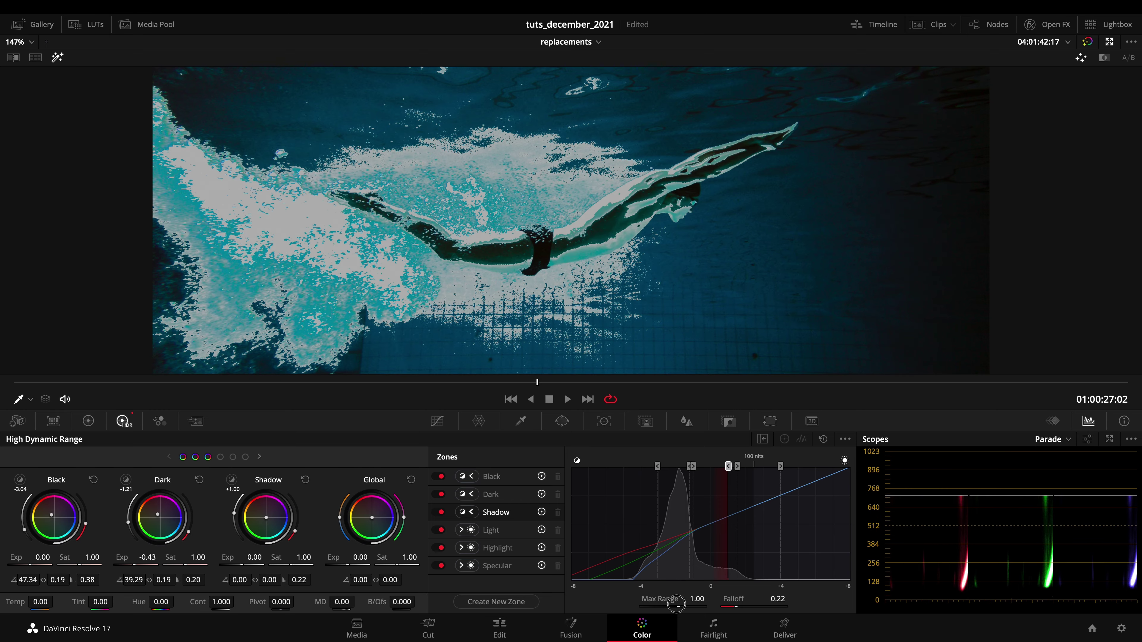
mouse_move(676, 604)
mouse_down()
mouse_move(654, 604)
mouse_move(791, 612)
mouse_move(775, 614)
mouse_up()
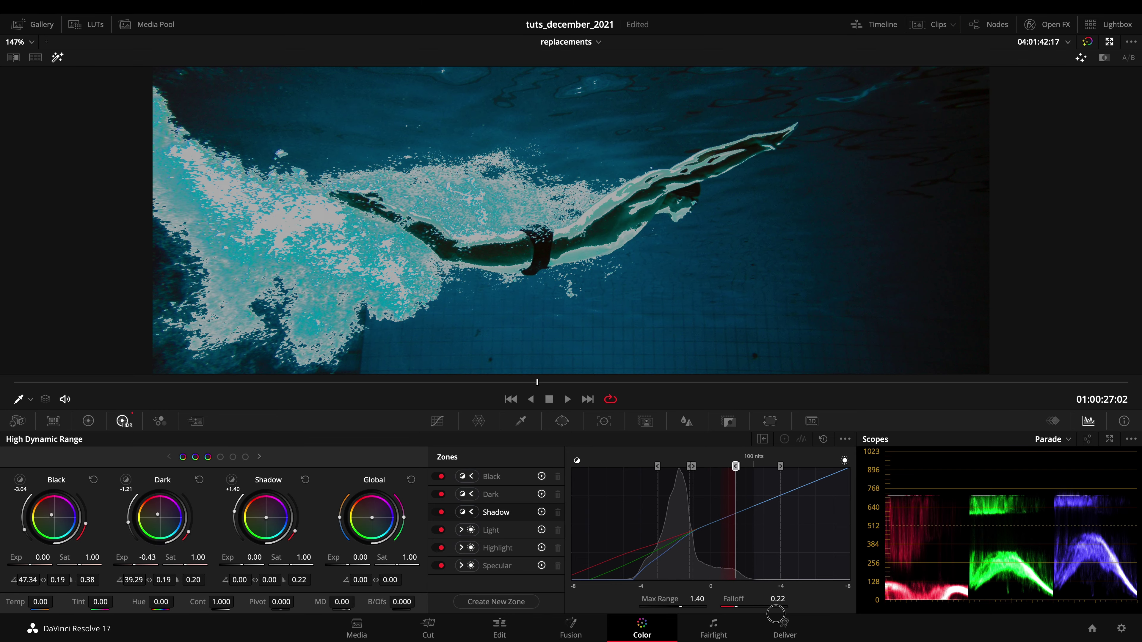
click(499, 496)
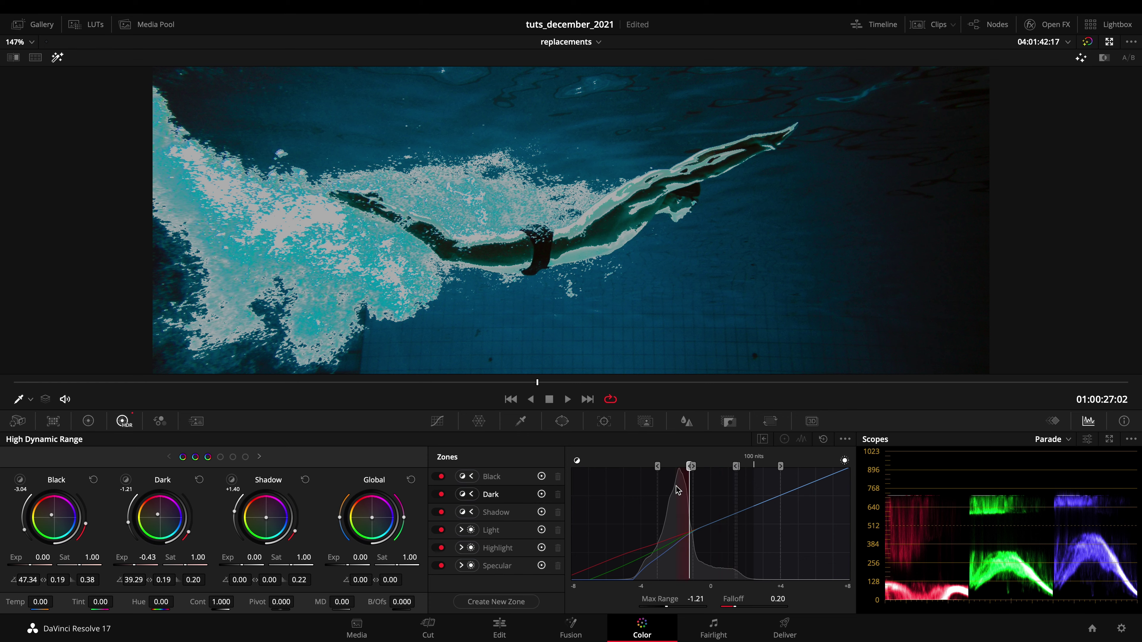
click(511, 514)
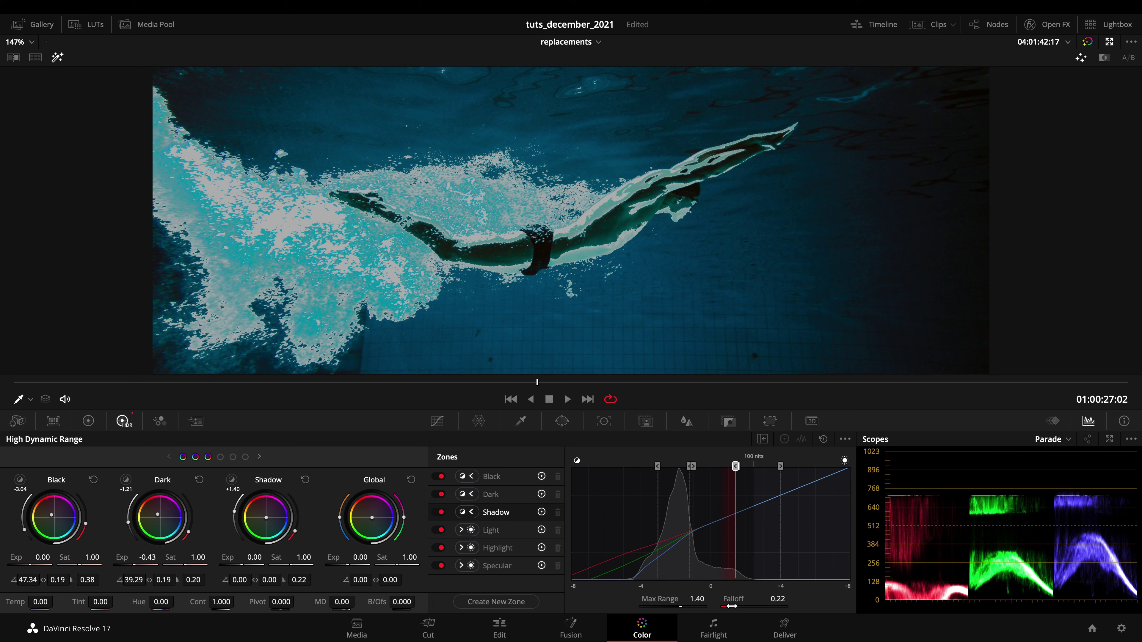
drag(732, 607, 857, 612)
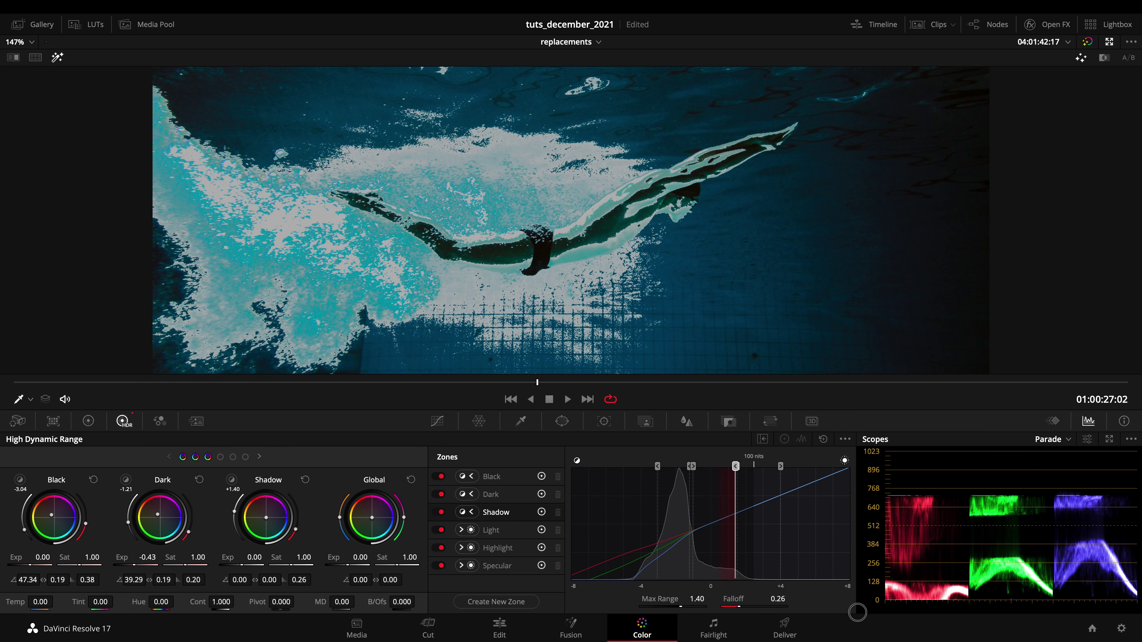
click(59, 57)
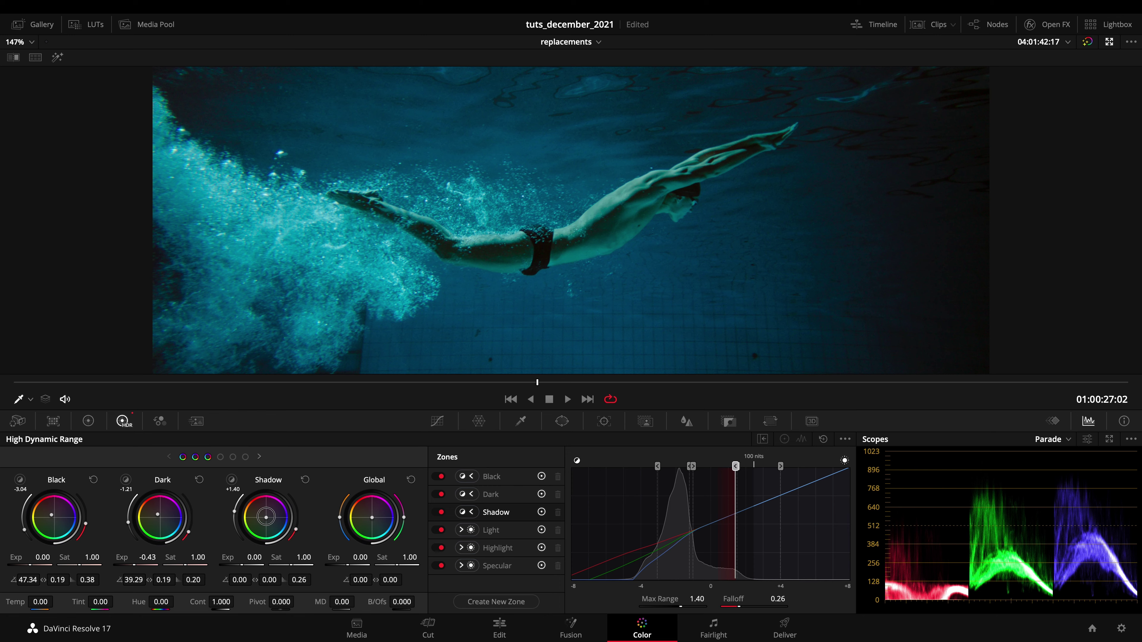
Warm the Shadow zone (angle 19.29, strength 0.06), settle Max Range at 1.07 and page to the Light and Highlight wheels.
mouse_move(265, 517)
mouse_down()
mouse_move(245, 500)
mouse_move(256, 503)
mouse_up()
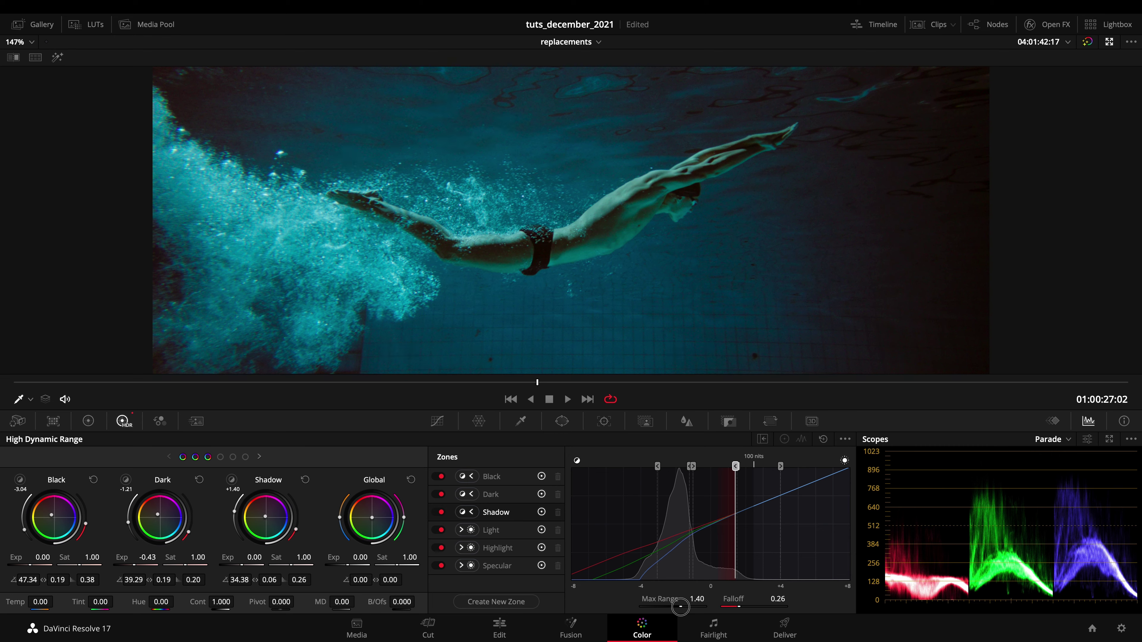
drag(680, 606, 679, 607)
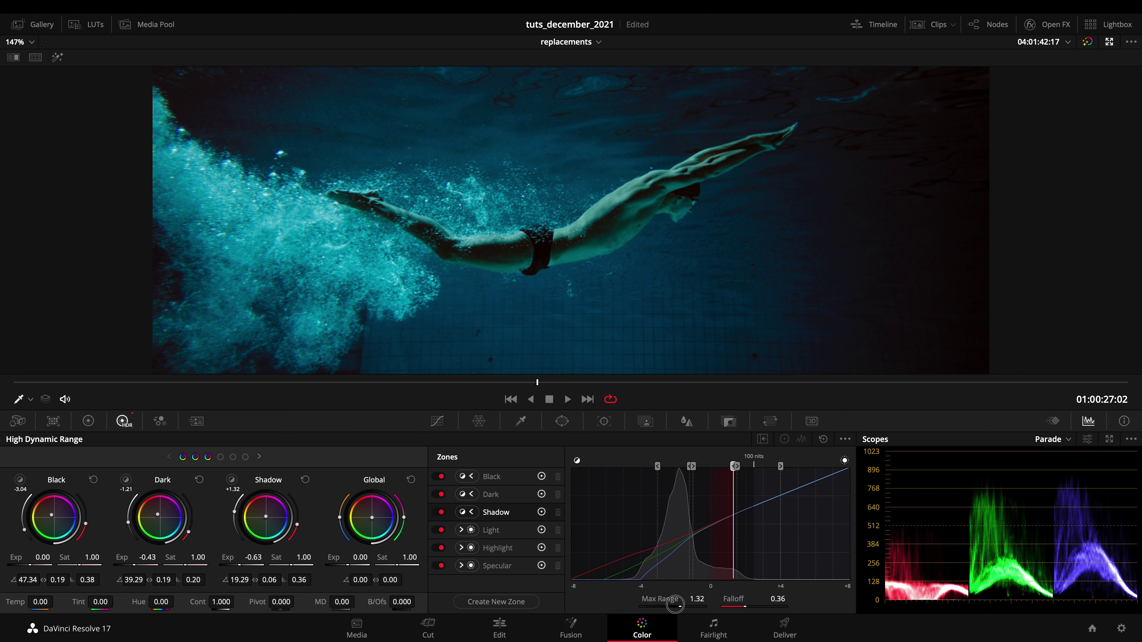
drag(674, 605, 616, 609)
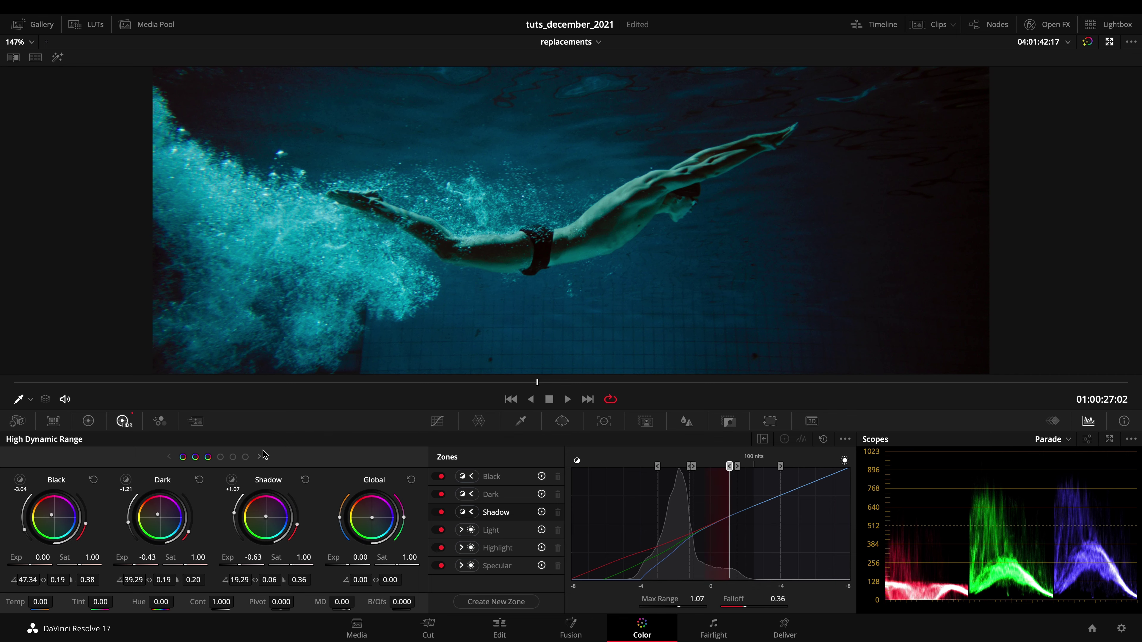
click(260, 457)
Preview the Light zone's coverage by toggling its highlight matte on and off.
click(259, 457)
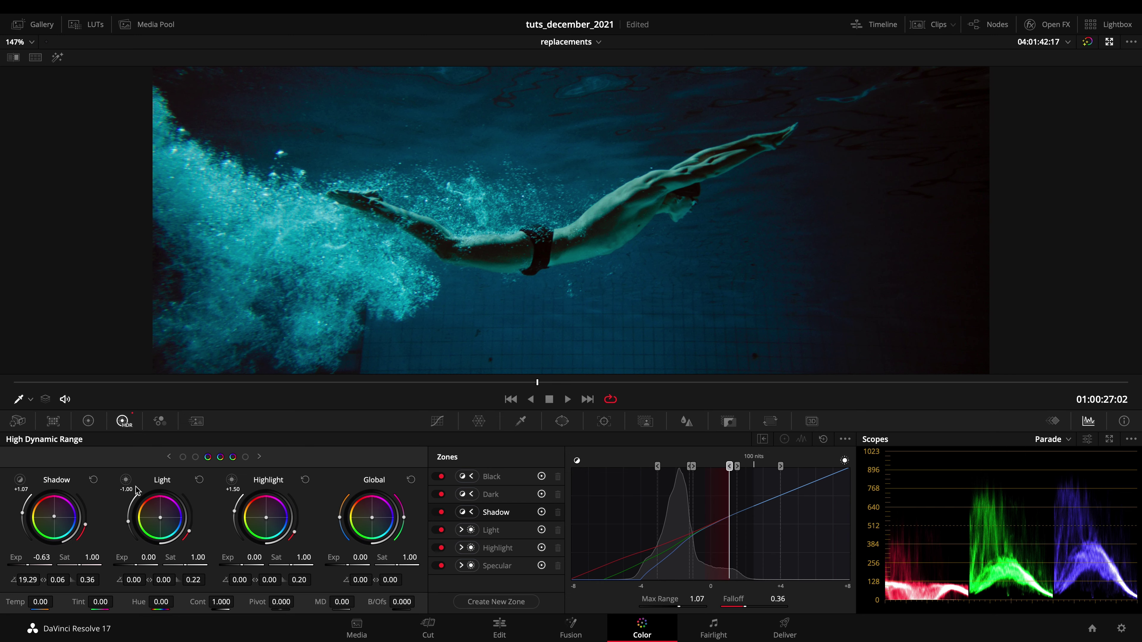
click(127, 482)
click(126, 482)
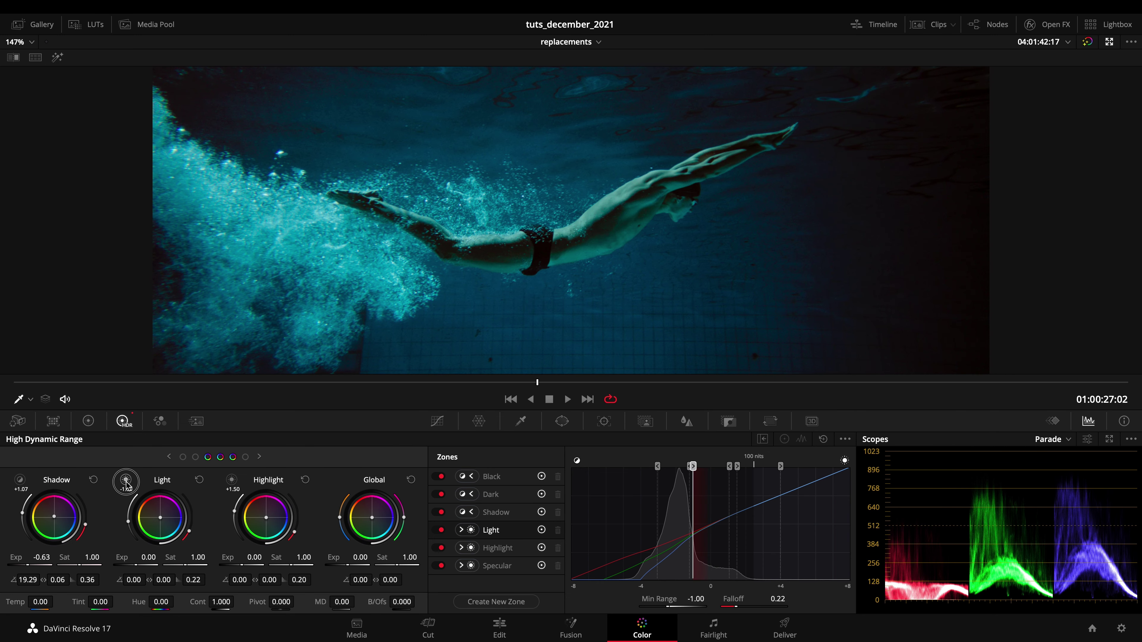
click(126, 482)
click(126, 482)
click(58, 61)
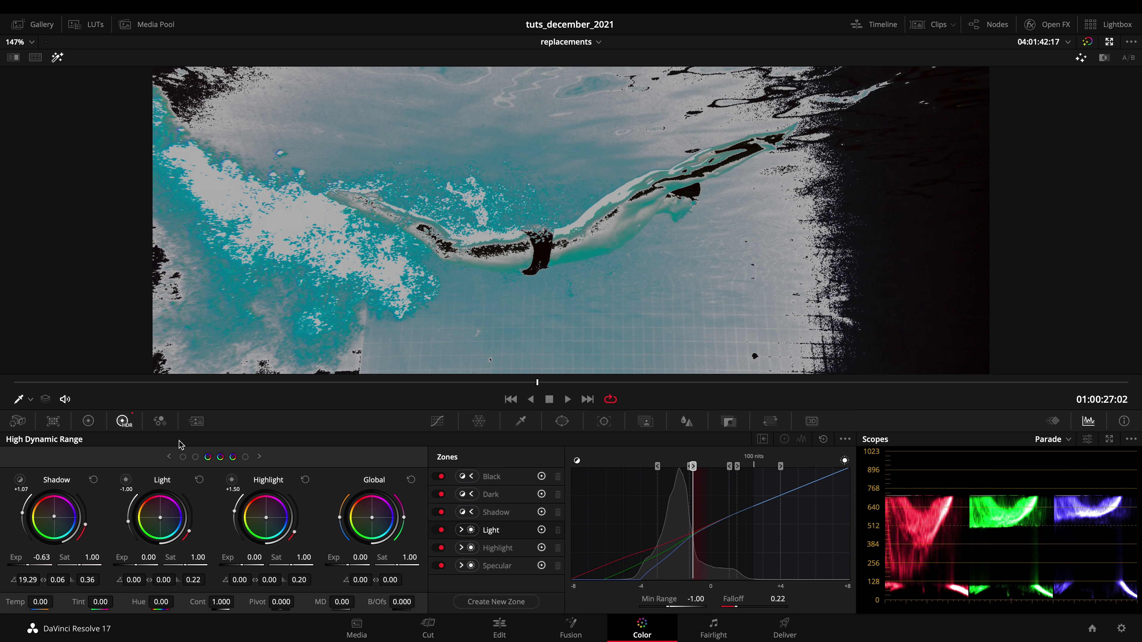
click(126, 481)
click(126, 481)
click(126, 481)
click(127, 481)
Set the Light zone Min Range to -1.37 and Falloff to 0.17, warming its balance.
mouse_move(670, 600)
mouse_down()
mouse_move(579, 620)
mouse_move(670, 601)
mouse_up()
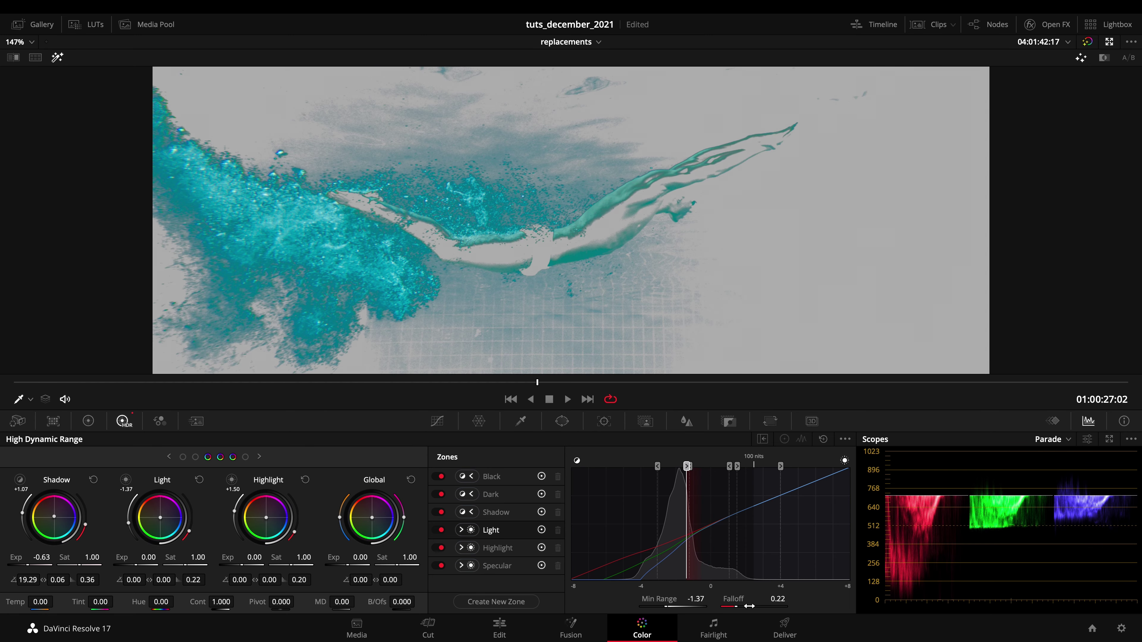
drag(748, 605, 305, 408)
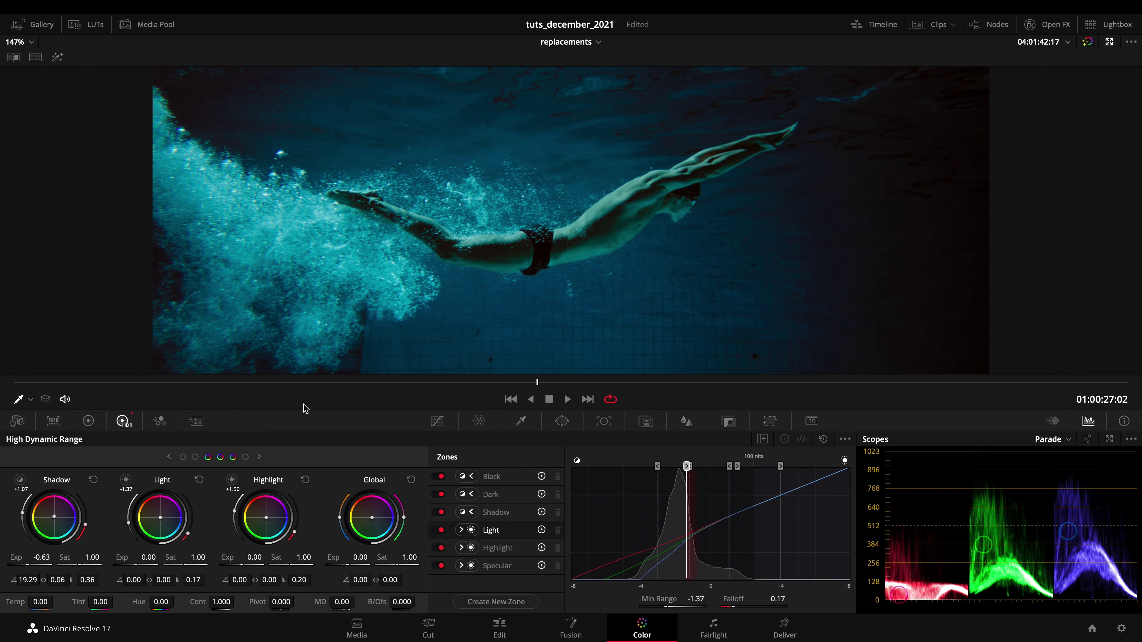
mouse_move(160, 516)
mouse_down()
mouse_move(137, 505)
mouse_move(158, 516)
mouse_up()
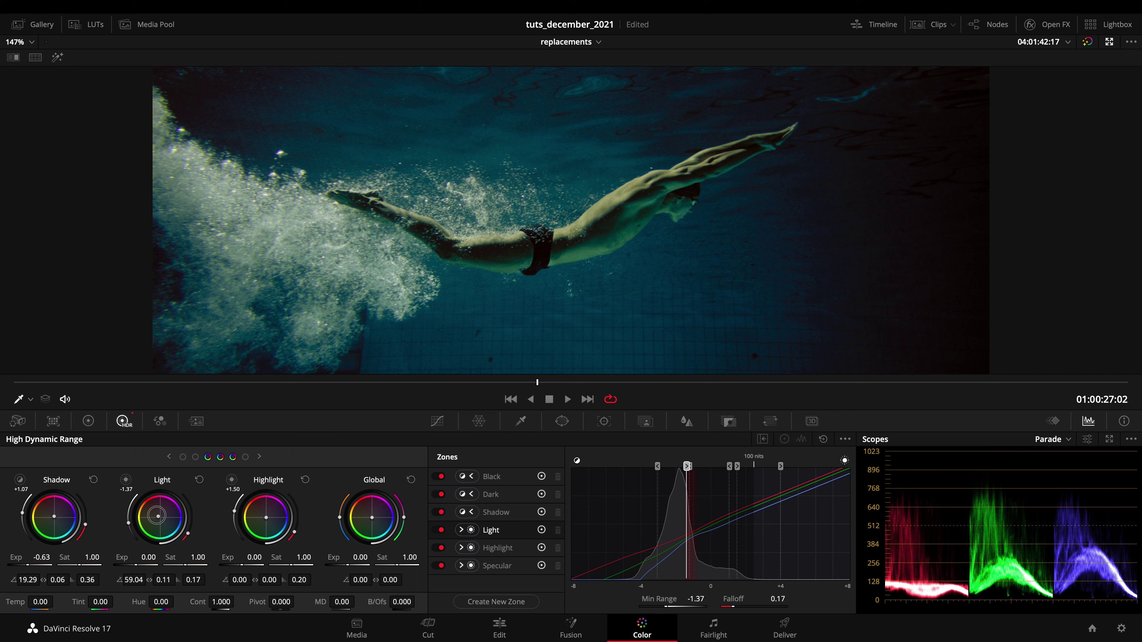
drag(158, 513, 161, 514)
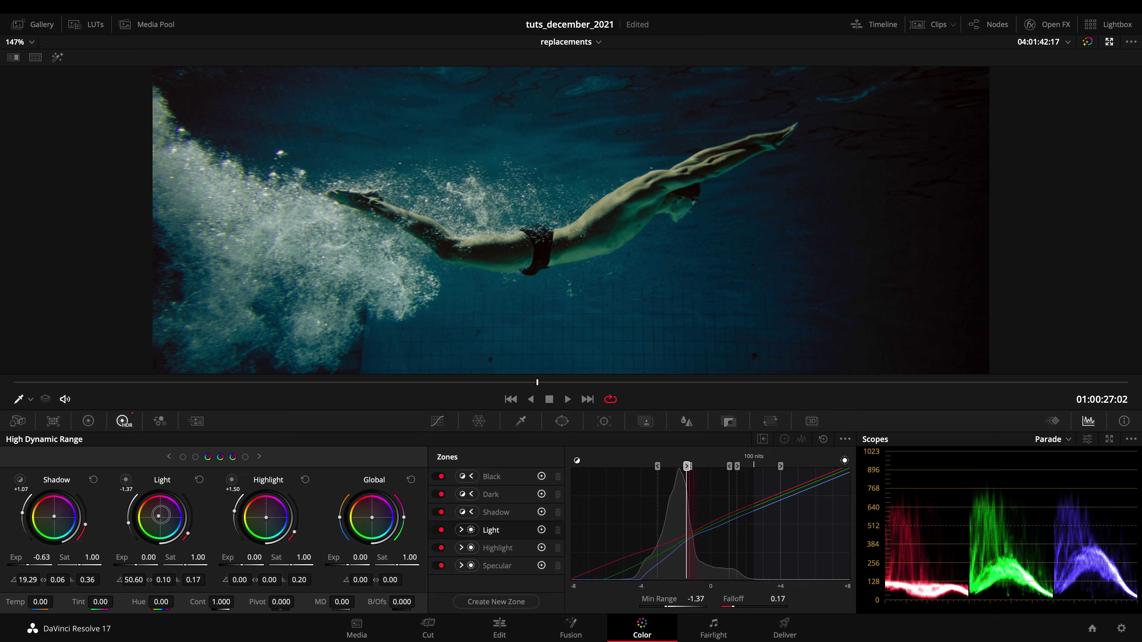
drag(160, 514, 159, 516)
Recheck Light zone coverage and nudge its balance to angle 42.61, strength 0.09.
click(126, 480)
click(125, 480)
drag(159, 516, 162, 516)
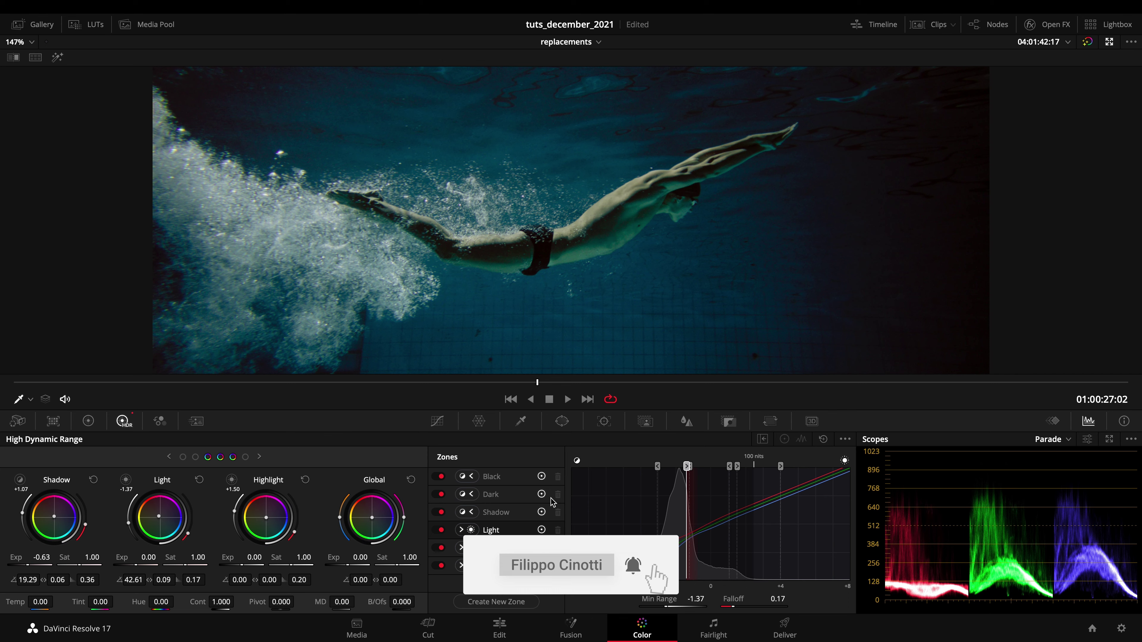
click(512, 515)
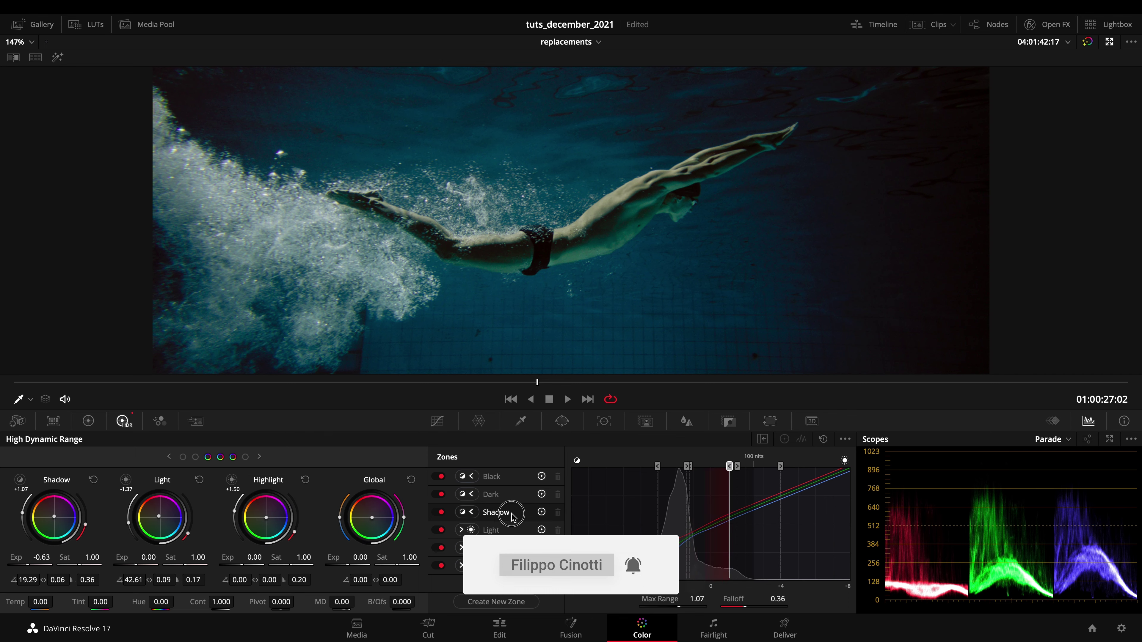
Select the Dark zone and preview Dark and Shadow zone coverage with the highlight matte.
click(501, 496)
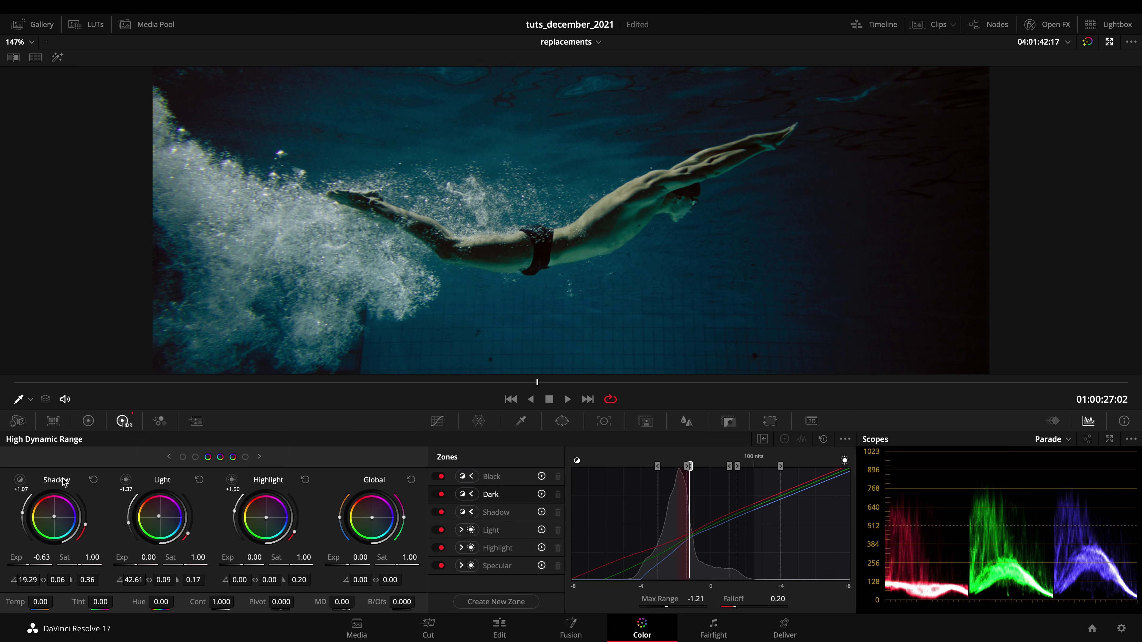
click(170, 457)
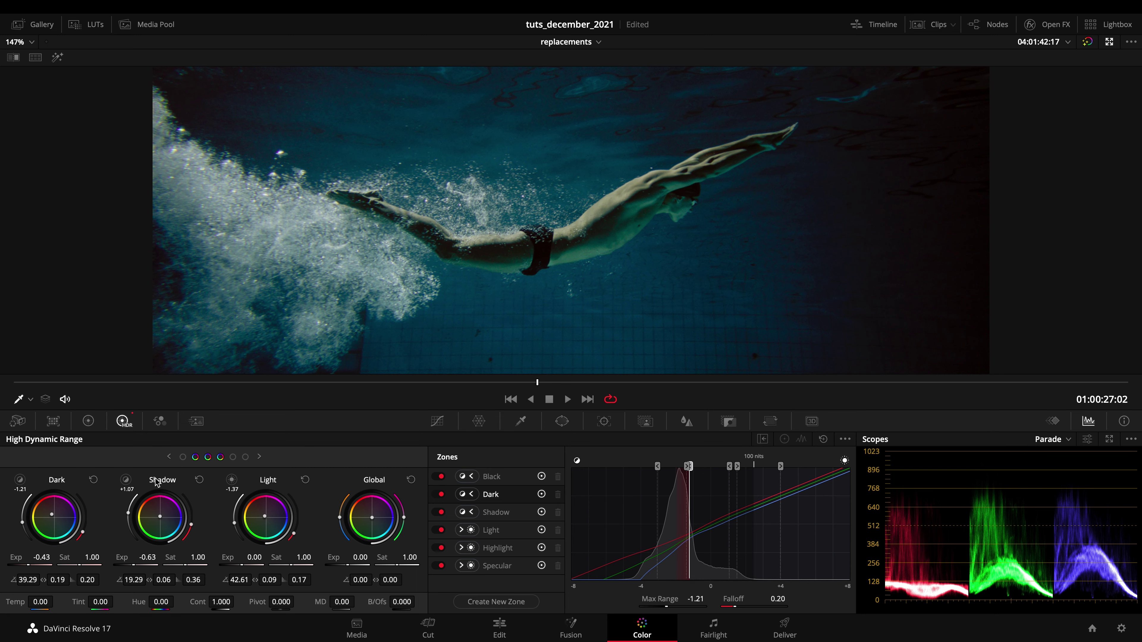
click(20, 481)
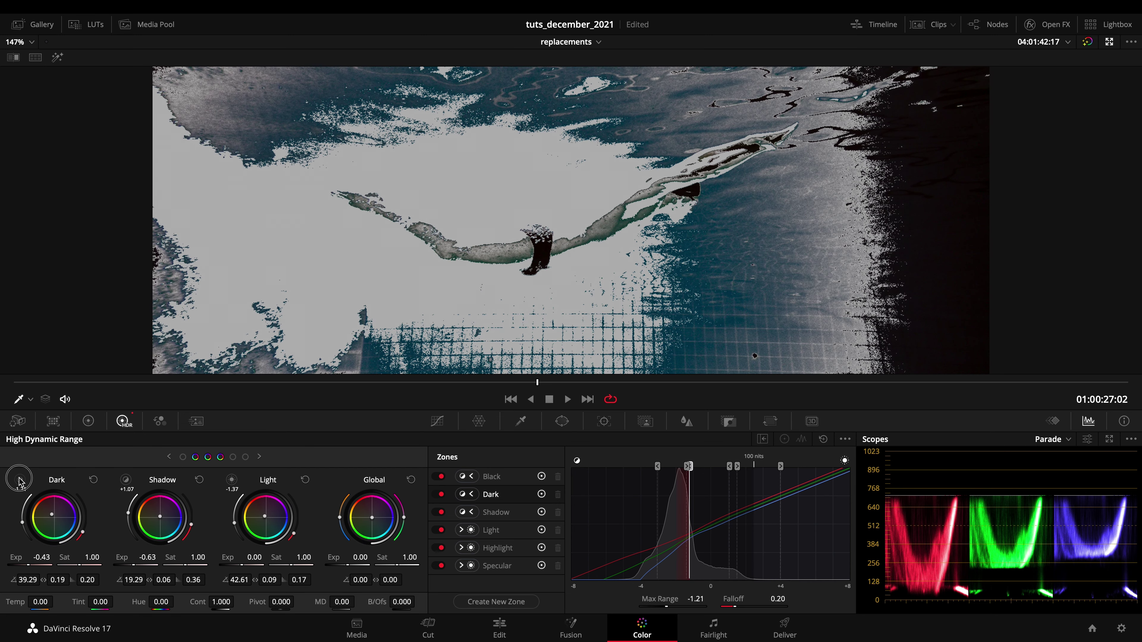
click(20, 480)
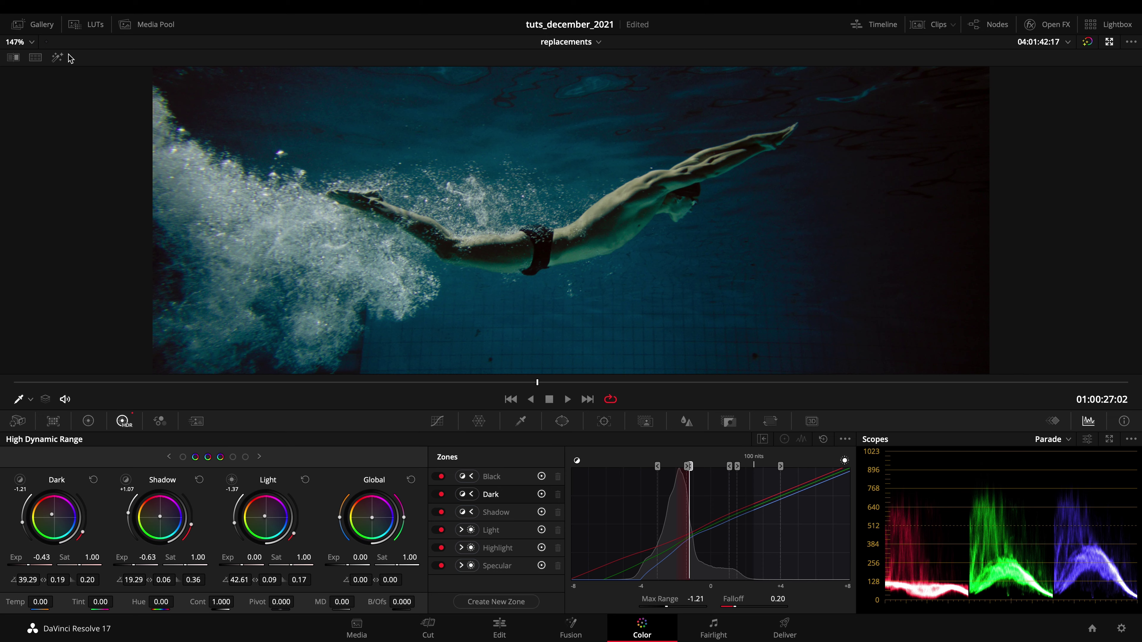
click(58, 58)
click(17, 481)
click(17, 483)
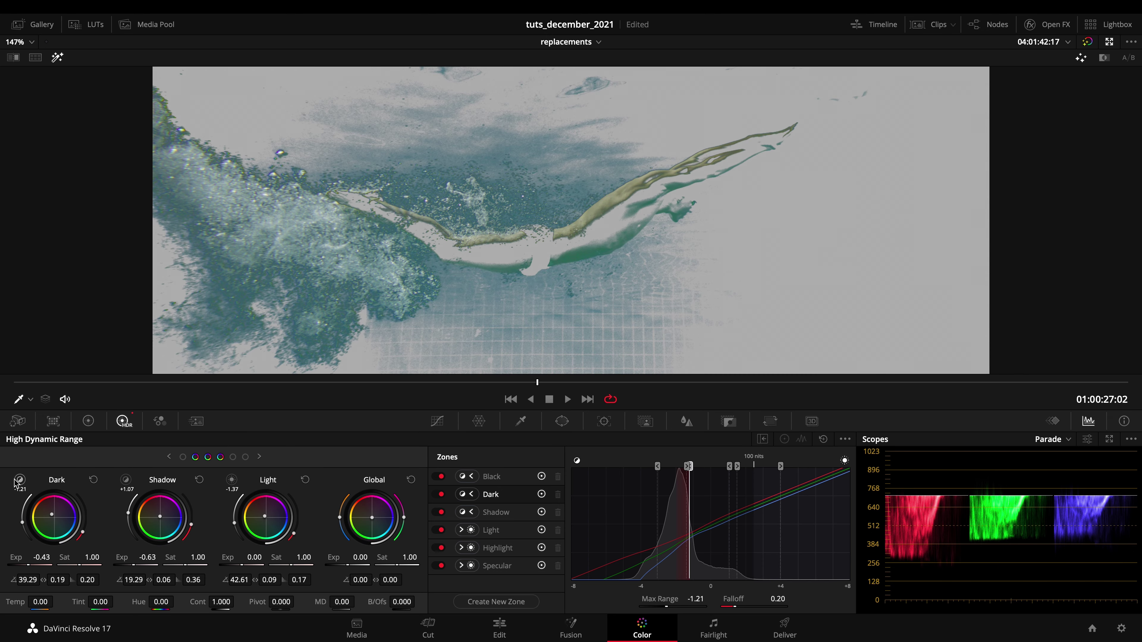
click(126, 480)
click(126, 480)
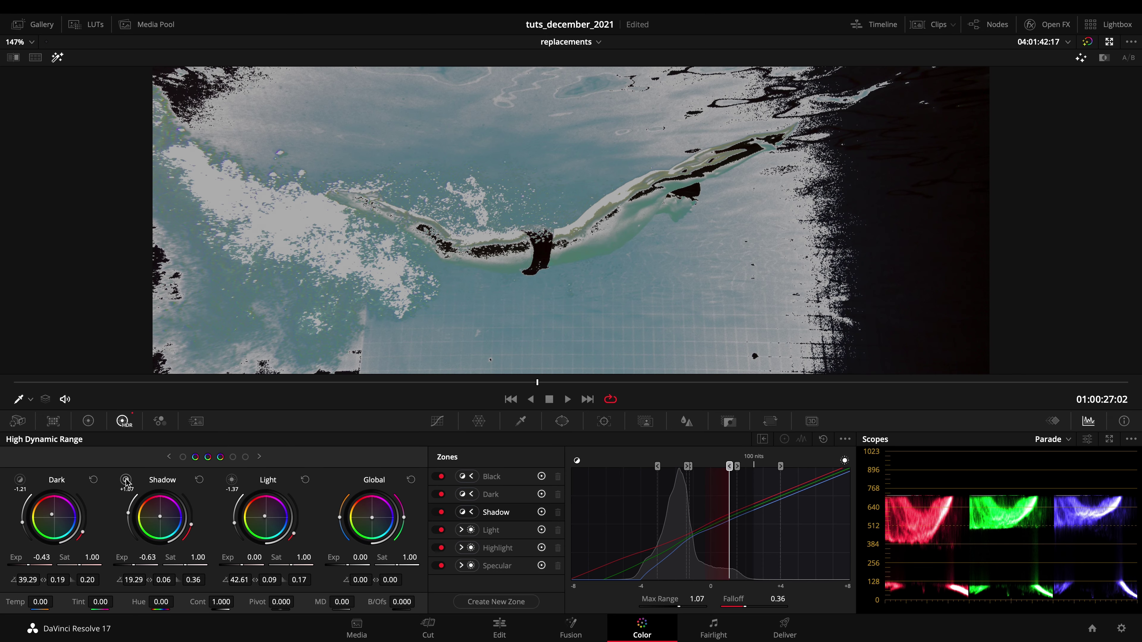
click(57, 59)
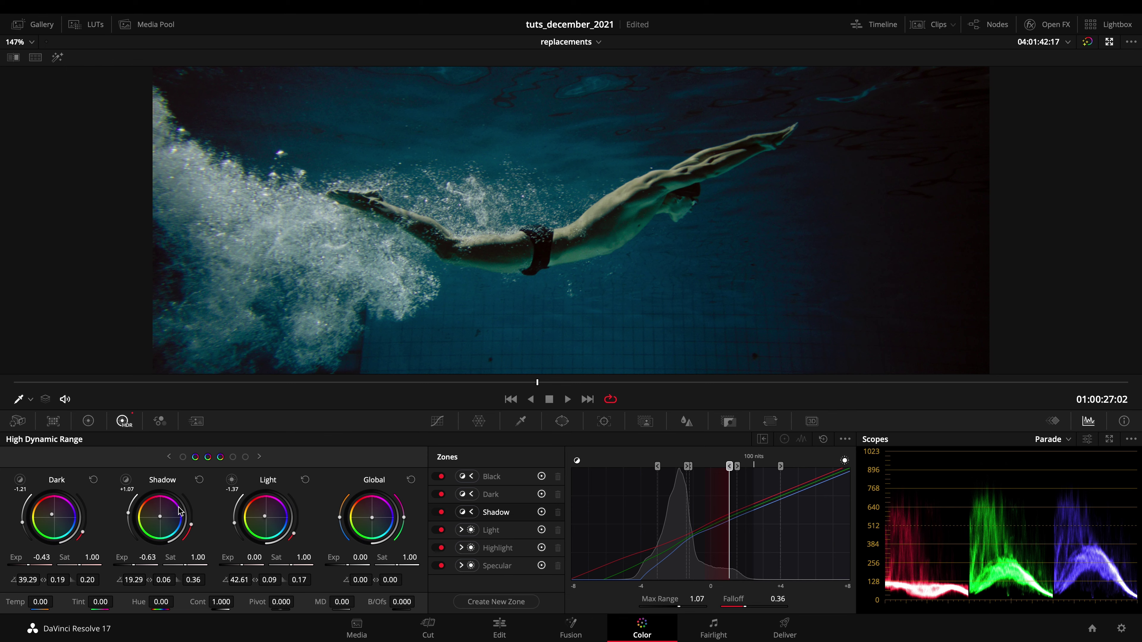
Shift the Dark zone balance to angle 38.66, strength 0.17, and Shadow to 36.87, 0.04.
click(57, 520)
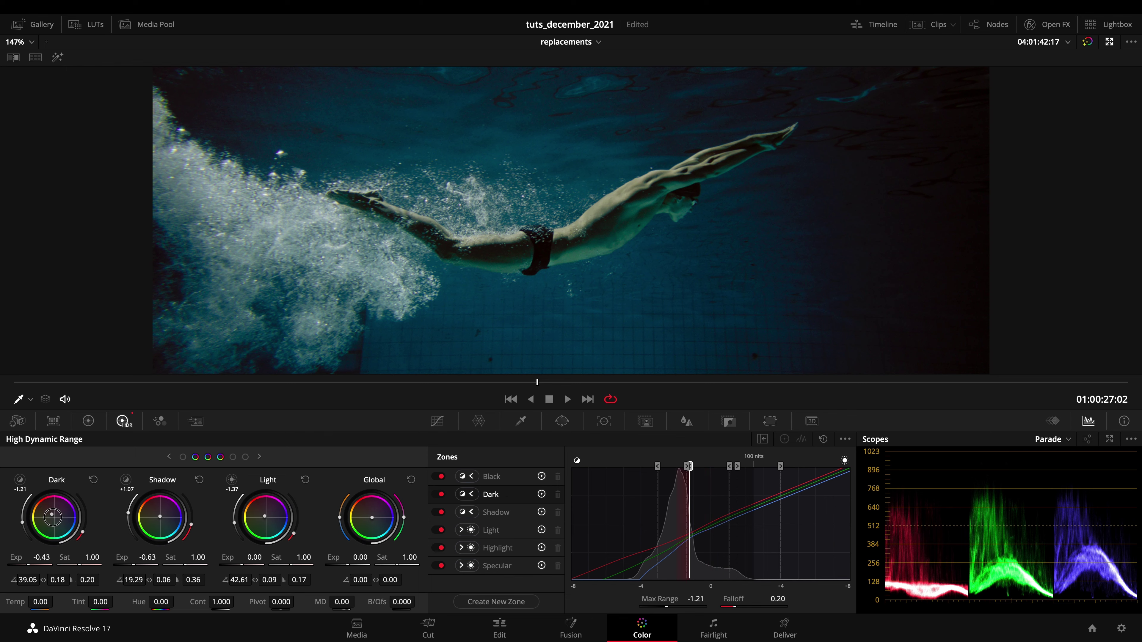
drag(53, 517, 53, 518)
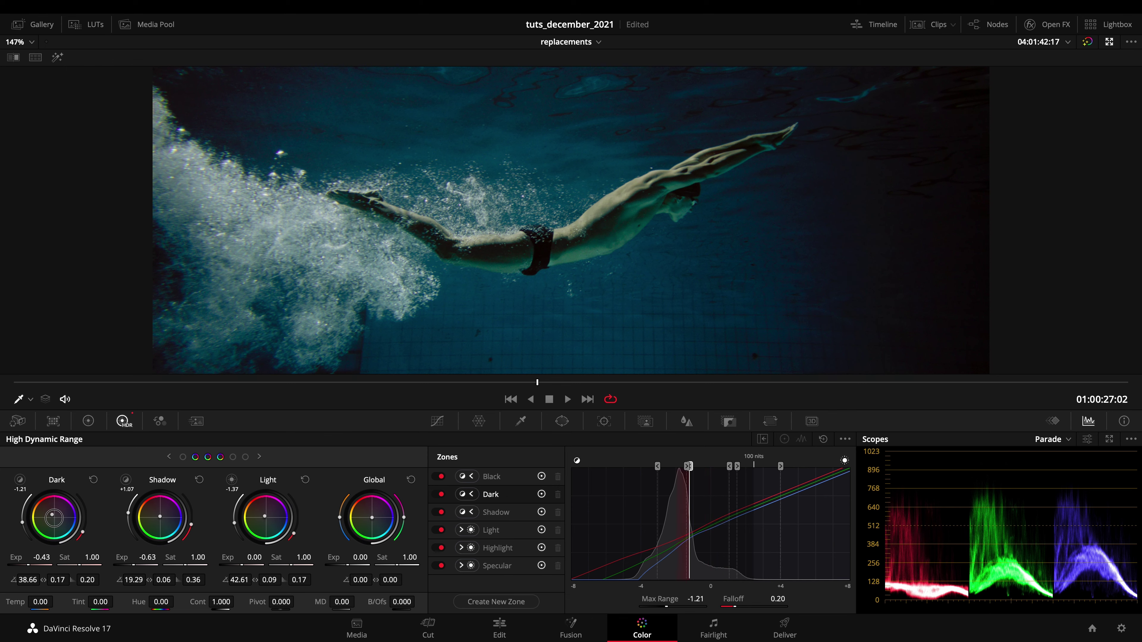
click(160, 517)
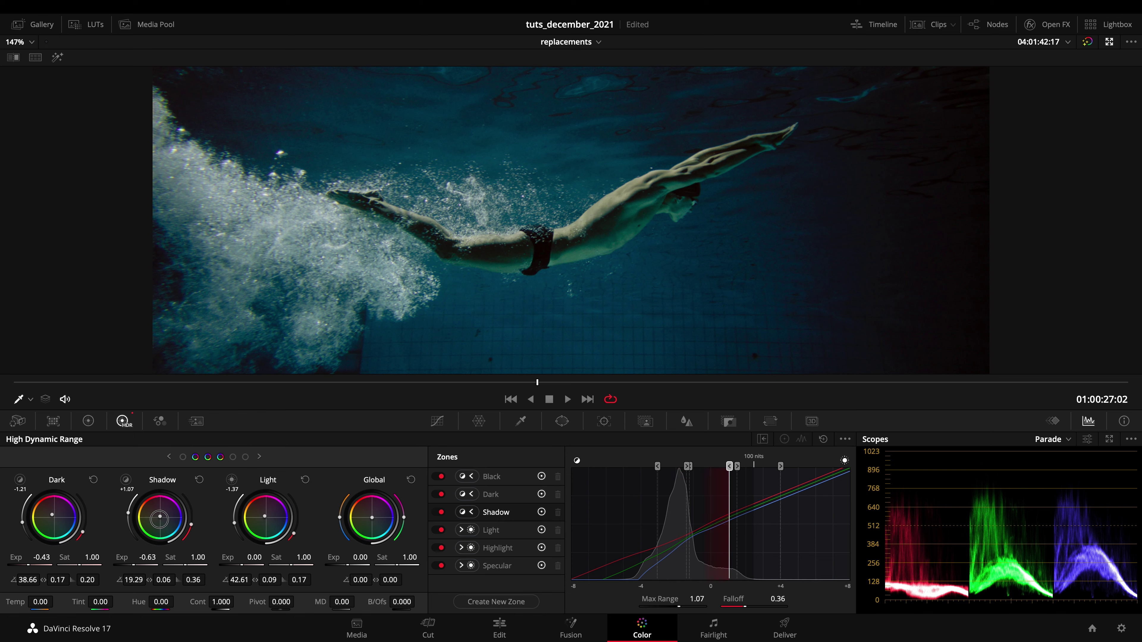
drag(160, 520, 159, 522)
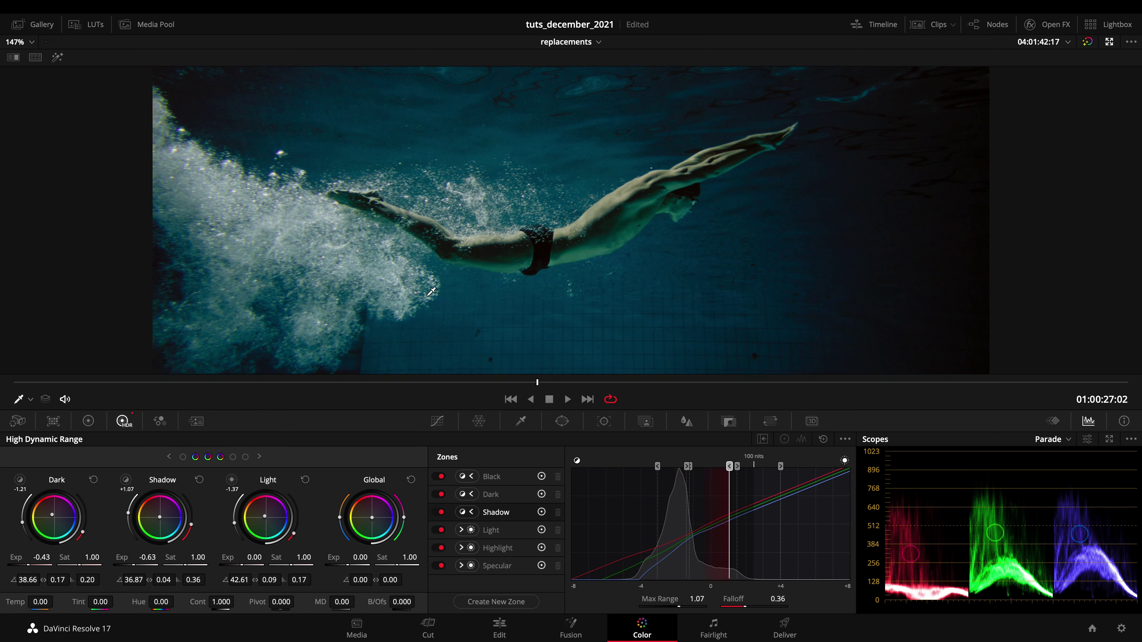
Bring up the Highlight zone and preview the area it covers.
click(260, 457)
click(230, 479)
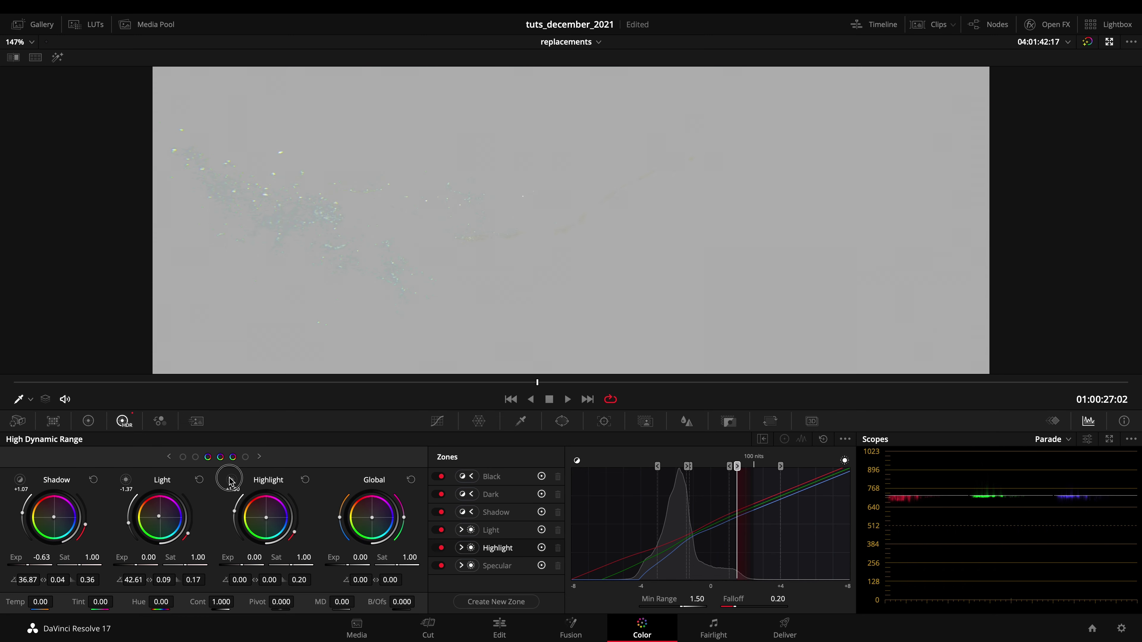
click(230, 479)
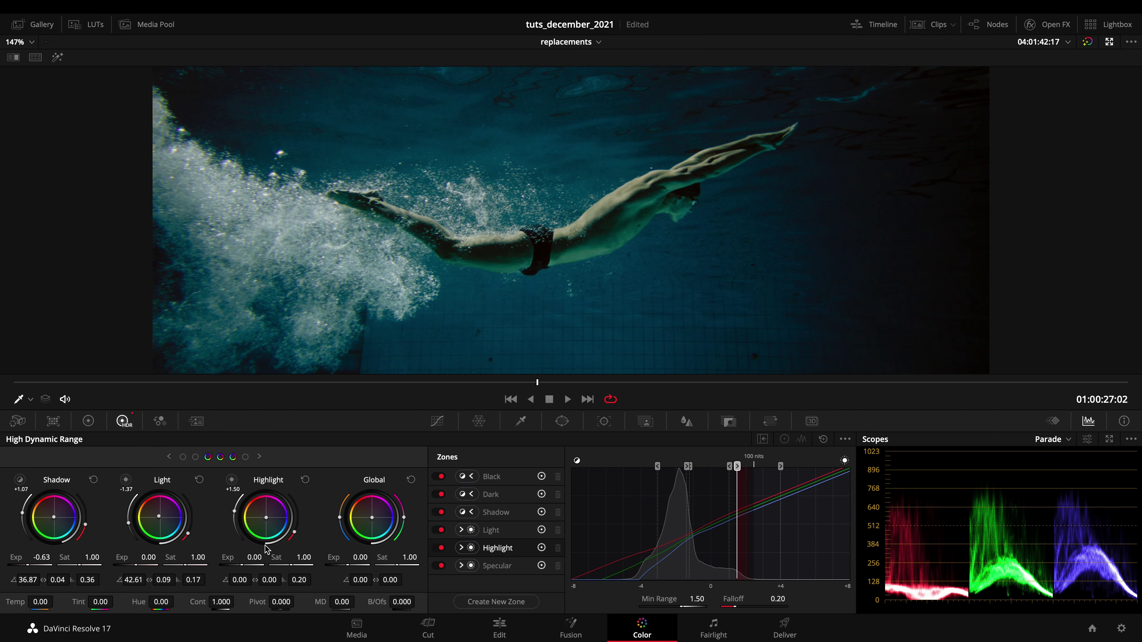
click(231, 480)
click(231, 480)
Set Highlight Min Range 1.24 and exposure -0.21, and Light zone exposure 0.66.
drag(680, 604, 621, 613)
drag(254, 558, 95, 555)
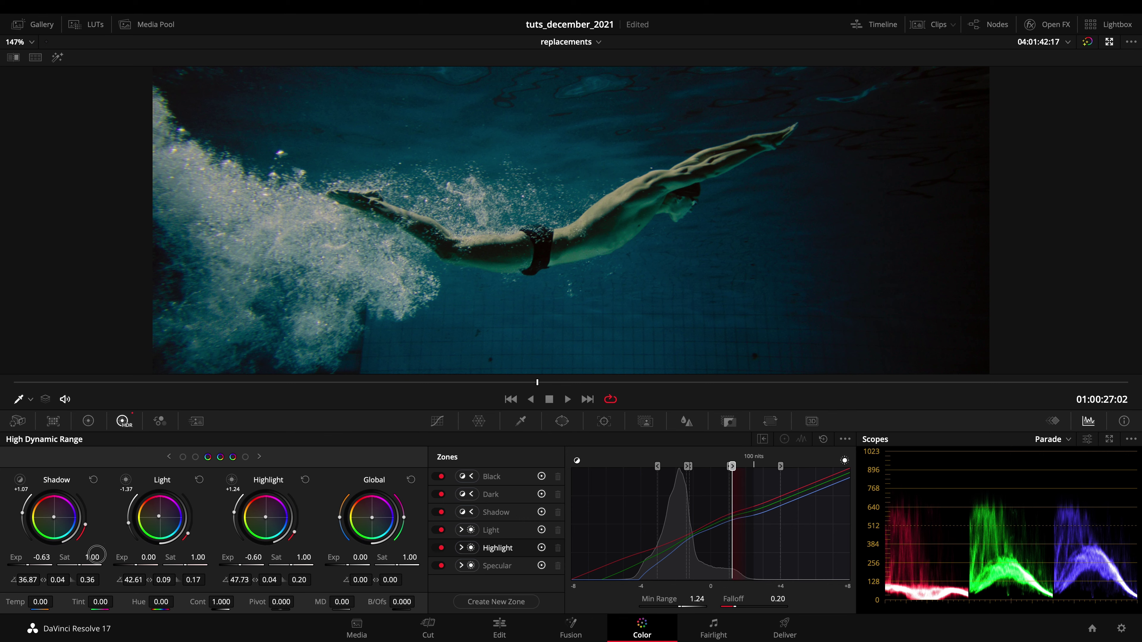
drag(244, 564, 349, 555)
drag(148, 558, 296, 582)
click(530, 321)
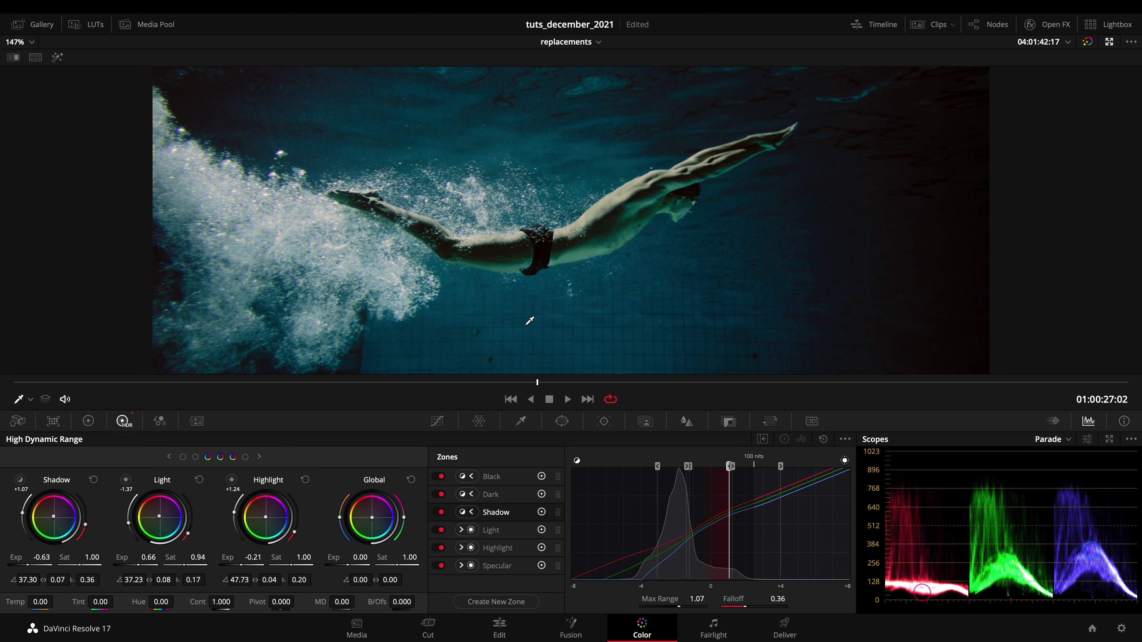
drag(536, 383, 391, 391)
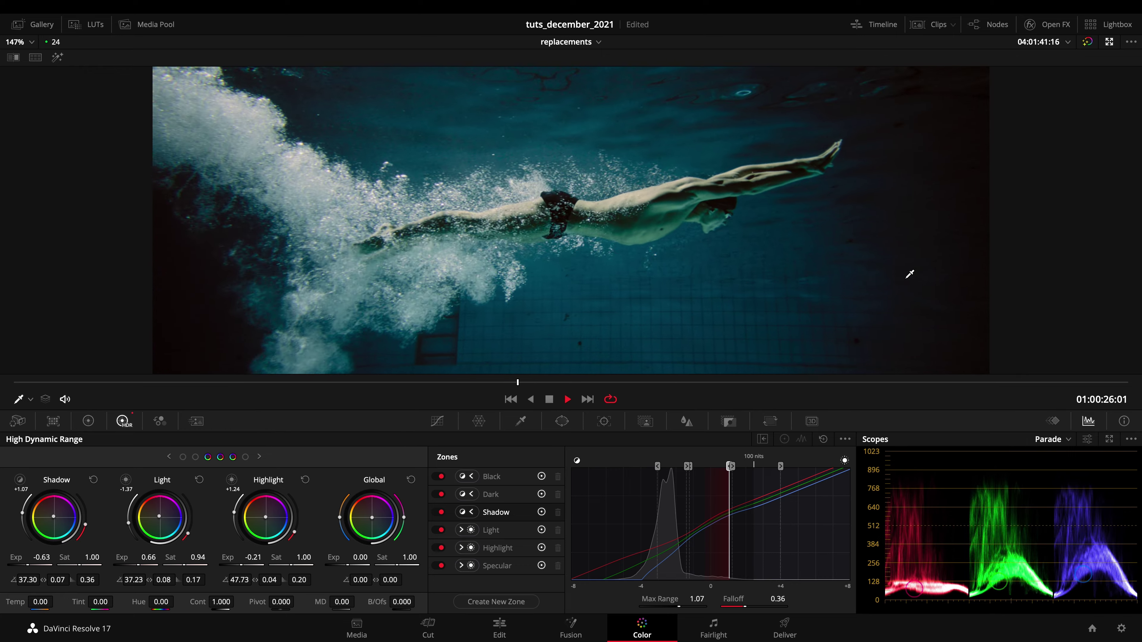
Stop playback, zoom the viewer to inspect the frame, and compare against the ungraded original.
key(space)
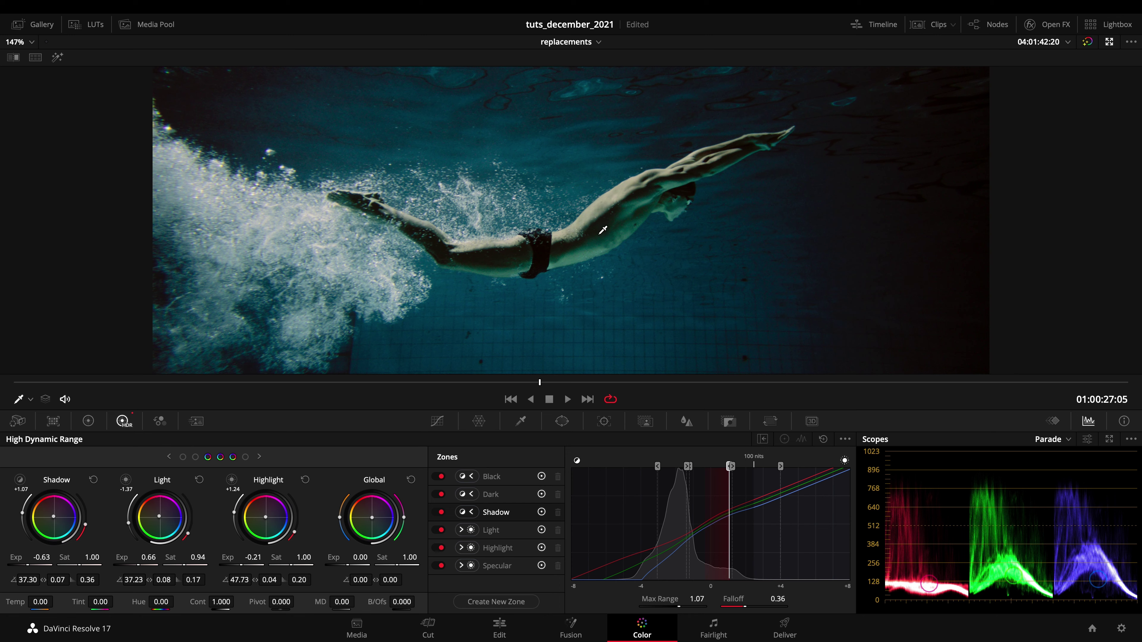
scroll(593, 232, up, 5)
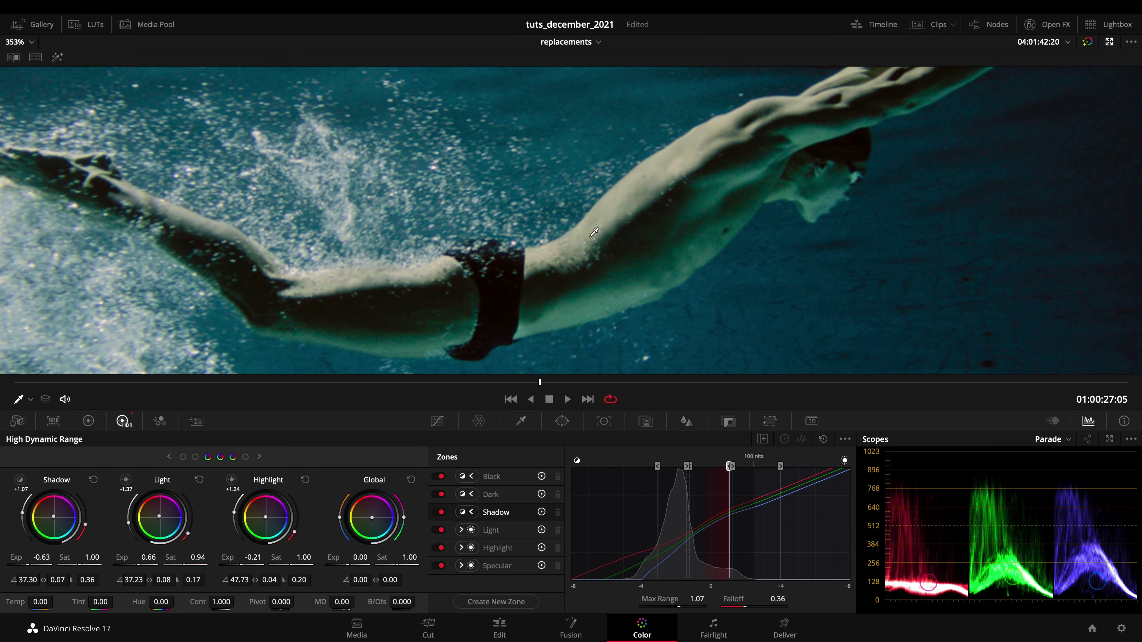
scroll(594, 232, down, 4)
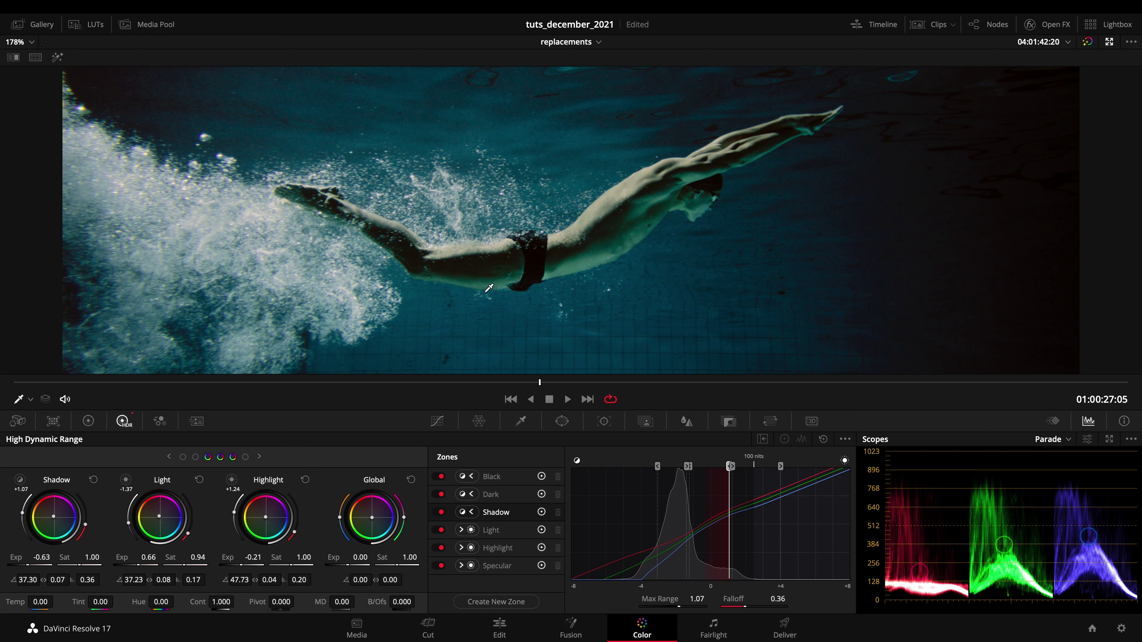
key(shift+d)
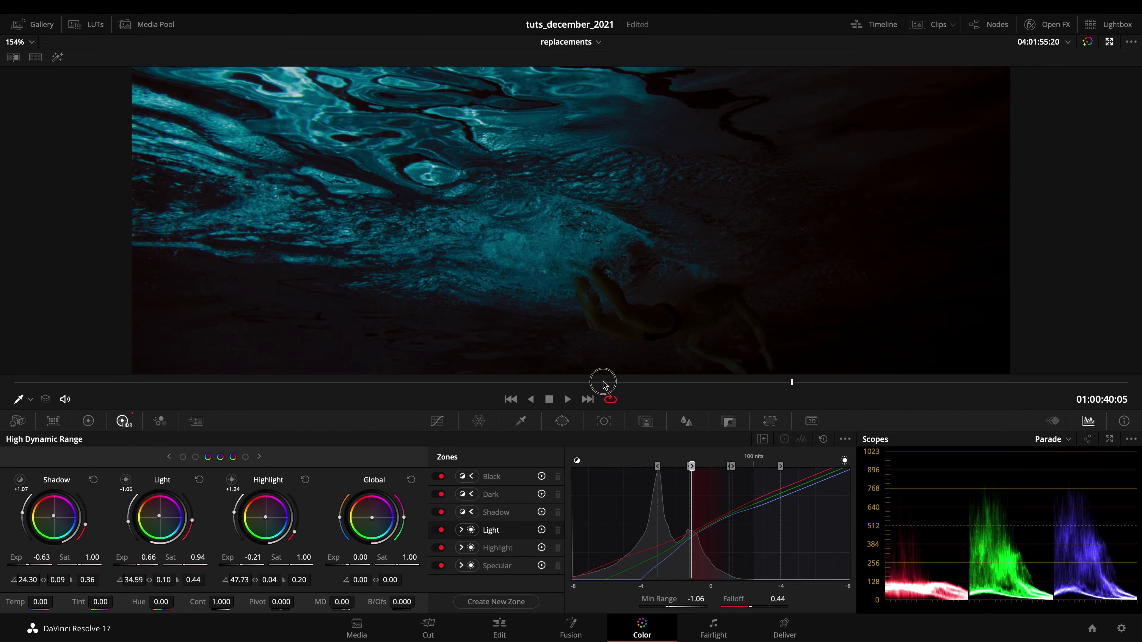
Scrub back and play the graded clip, stopping at 01:00:27:12 on the diving swimmer.
drag(601, 382, 377, 382)
key(space)
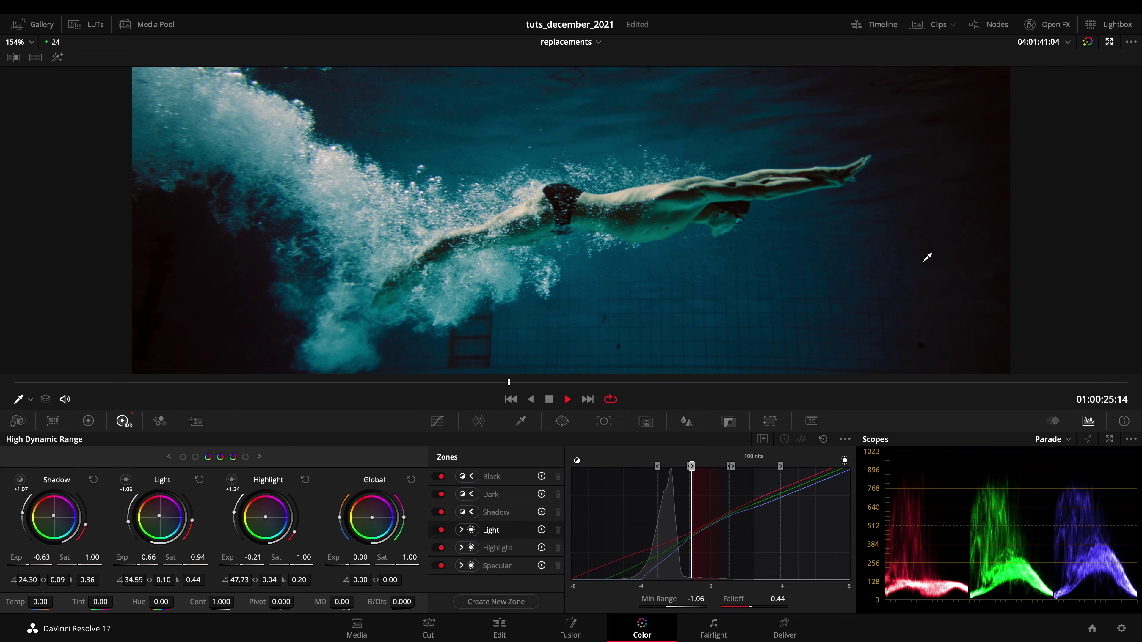
key(space)
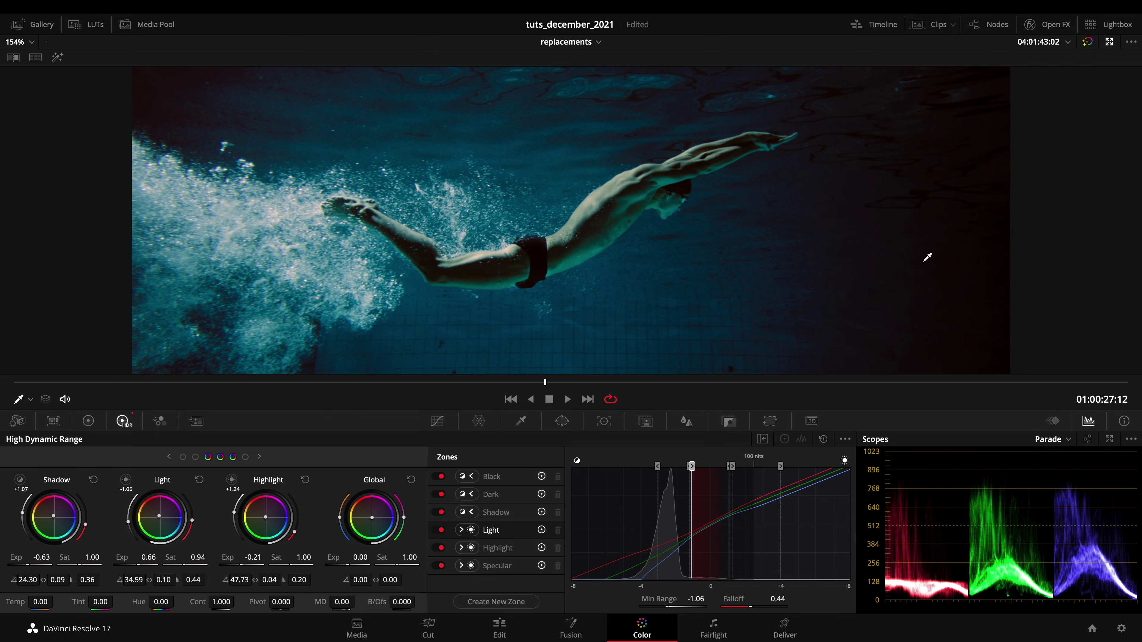